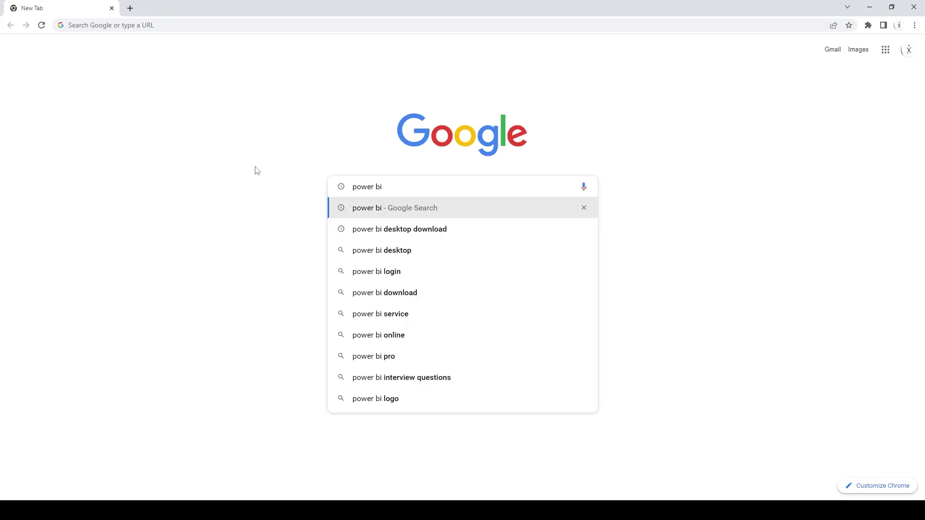
Search Google for "power bi desktop download" and open the Microsoft Power BI Downloads page
key(Down)
key(Return)
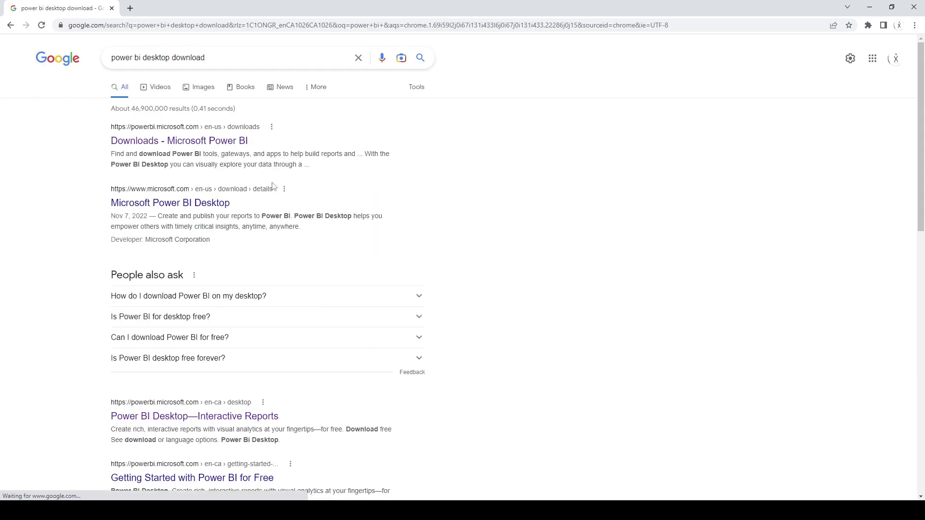
click(140, 141)
scroll(110, 268, down, 1)
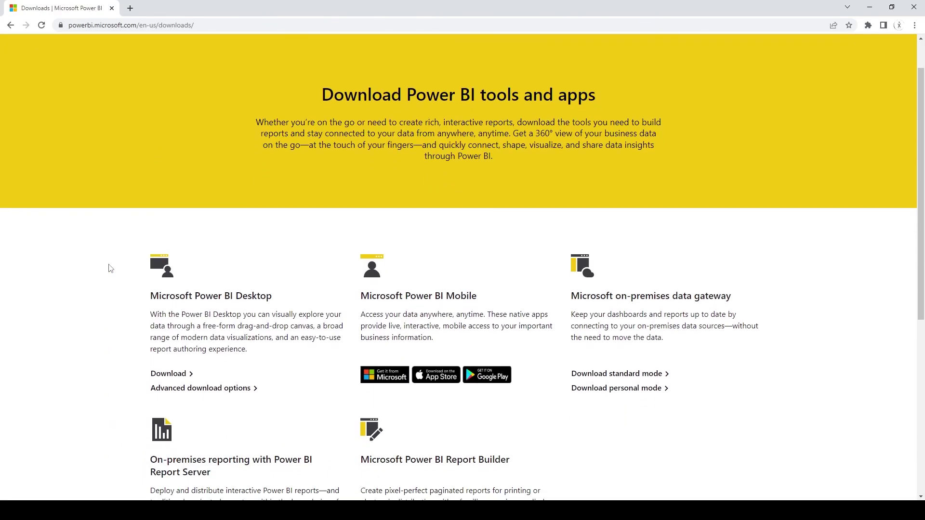
Follow the Microsoft Power BI Desktop download to its Microsoft Store listing and launch Power BI Desktop
click(168, 374)
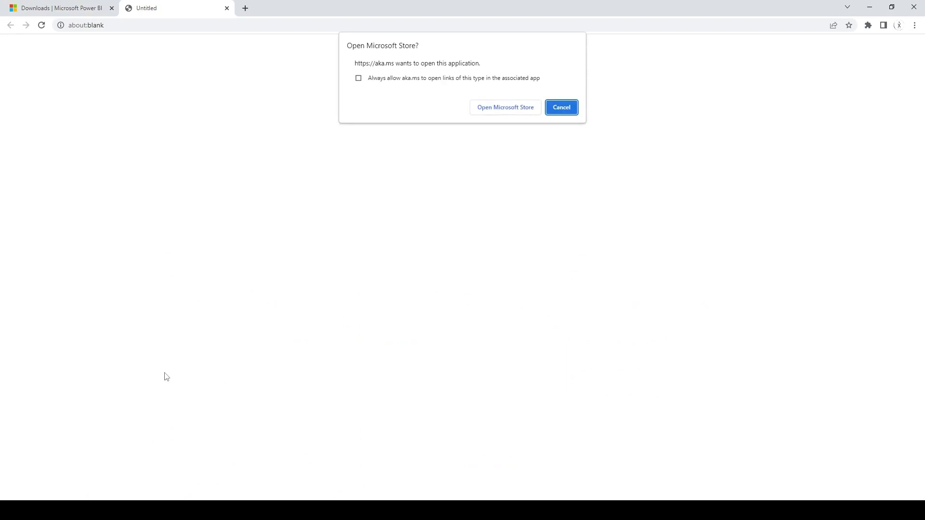
click(502, 110)
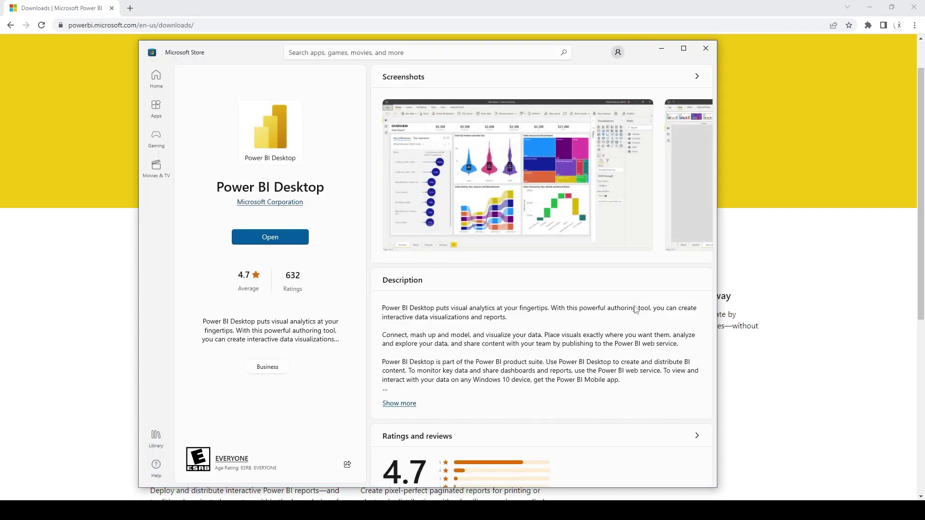
click(285, 241)
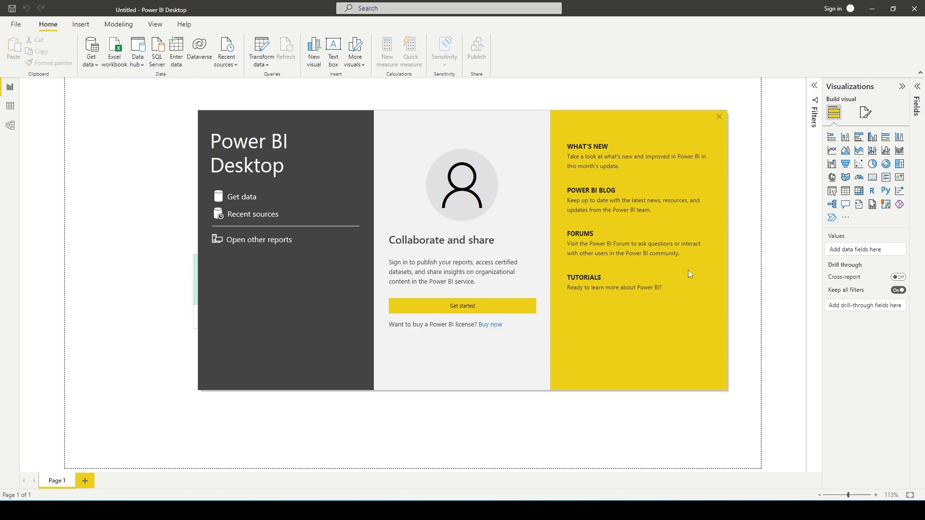
Dismiss the Power BI Desktop welcome screen and start importing data from a Web source
click(719, 117)
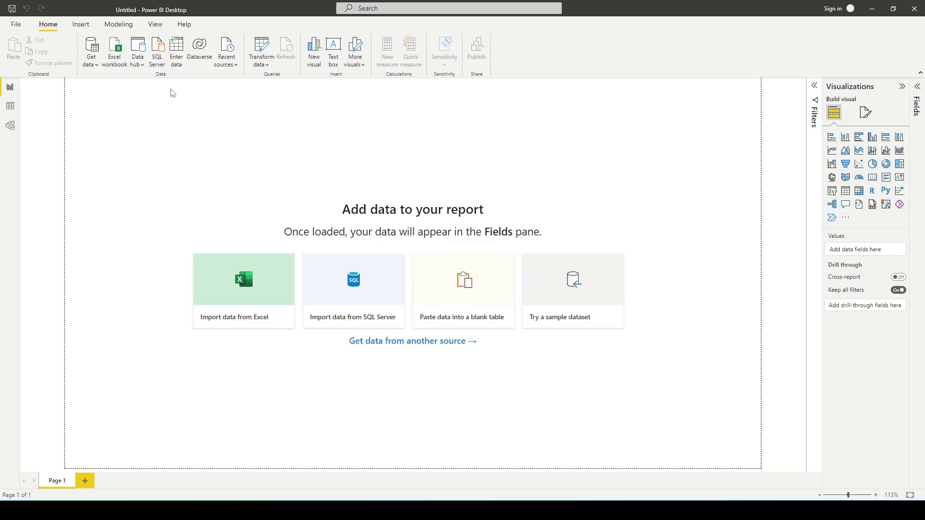
click(89, 70)
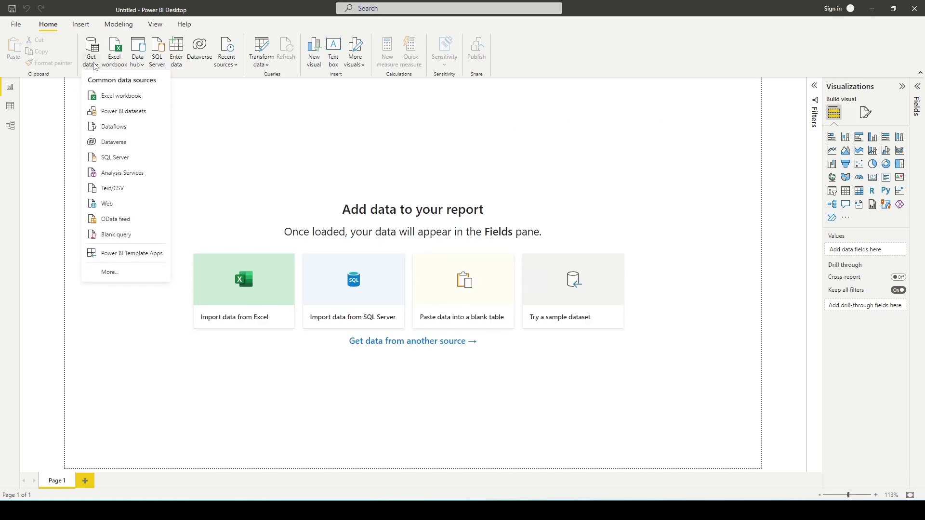
click(122, 205)
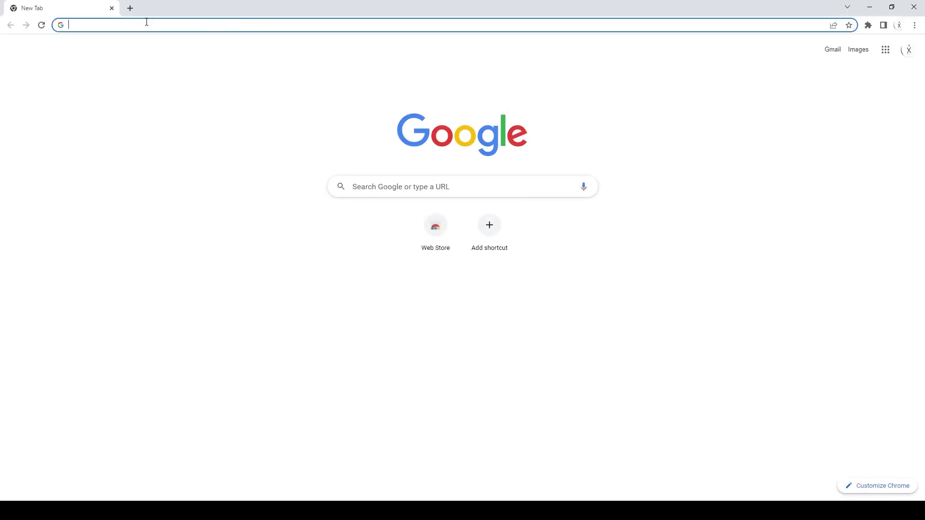
Search Google in Chrome for "ipl cricket 2022"
text(ipl)
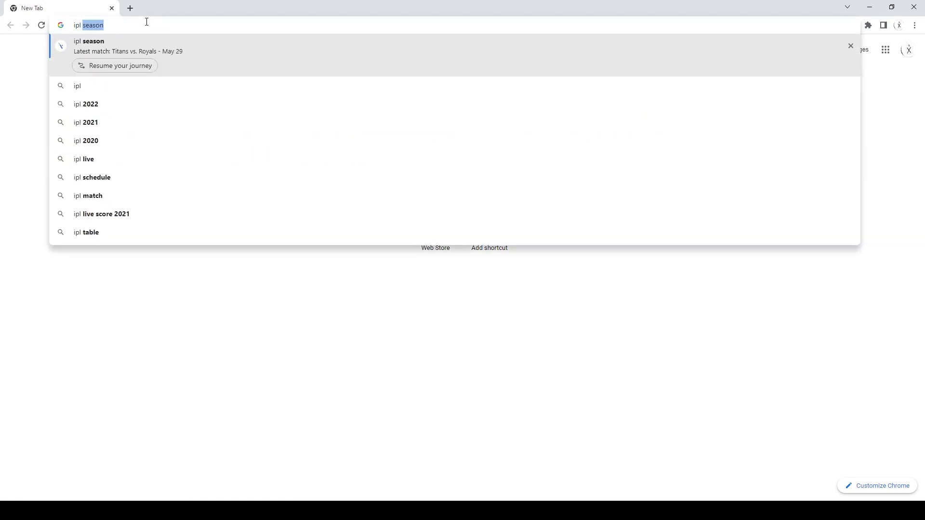
text( cricke)
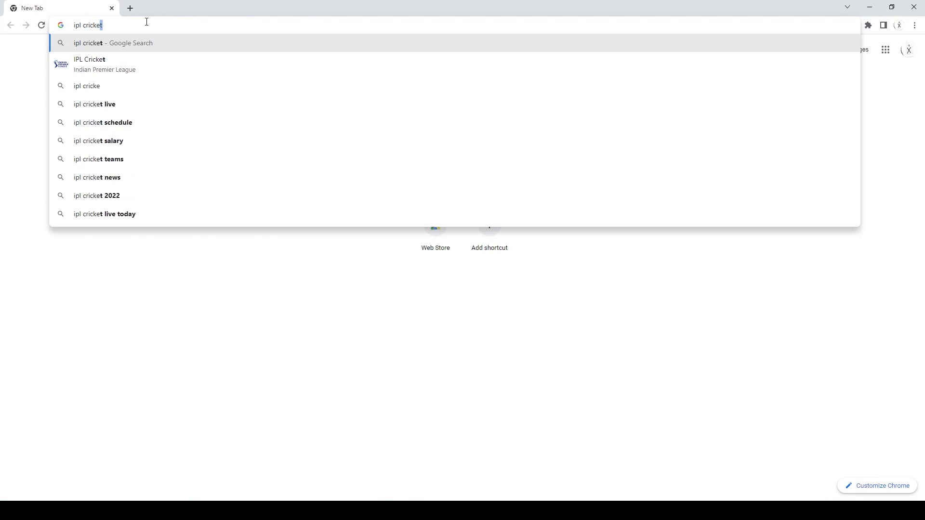
text(t 2022)
key(Return)
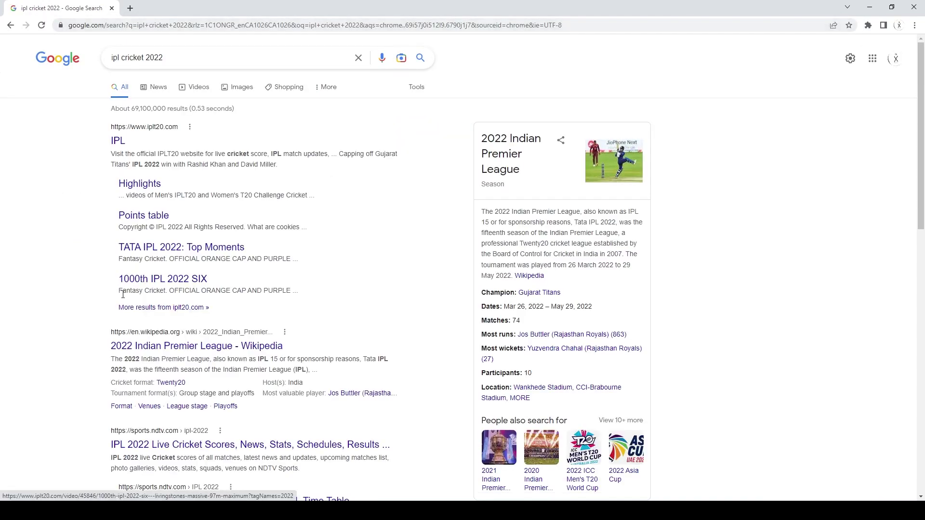
Shorten the search to "ipl cricket" and open the Wikipedia article on the Indian Premier League
click(180, 60)
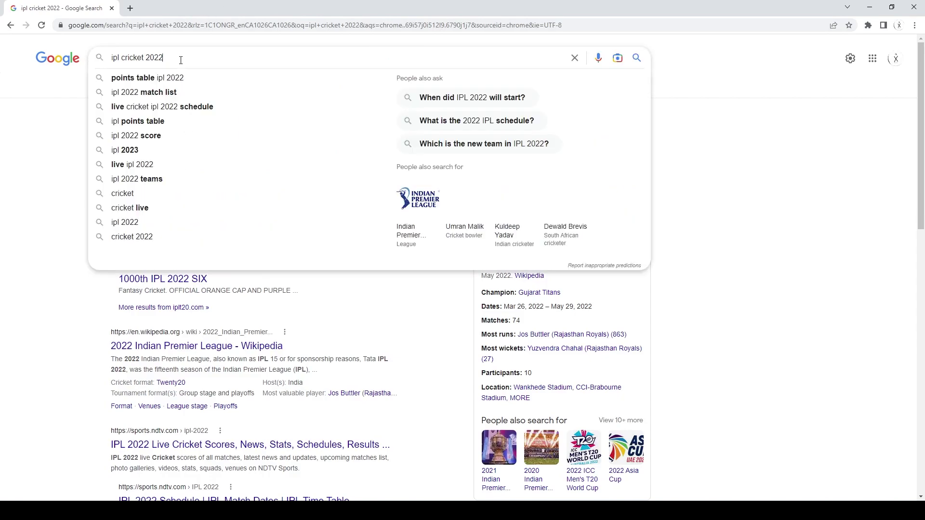
key(BackSpace)
key(BackSpace)
key(BackSpace)
key(BackSpace)
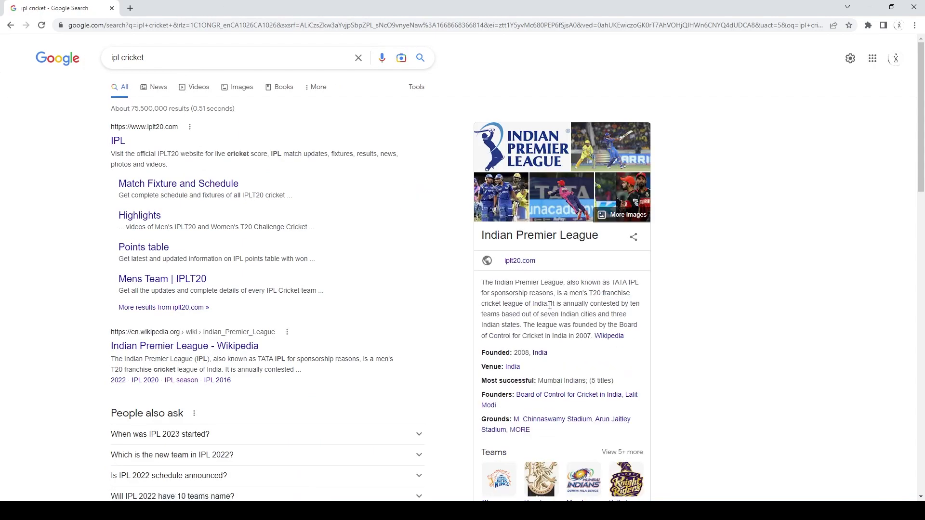
click(611, 335)
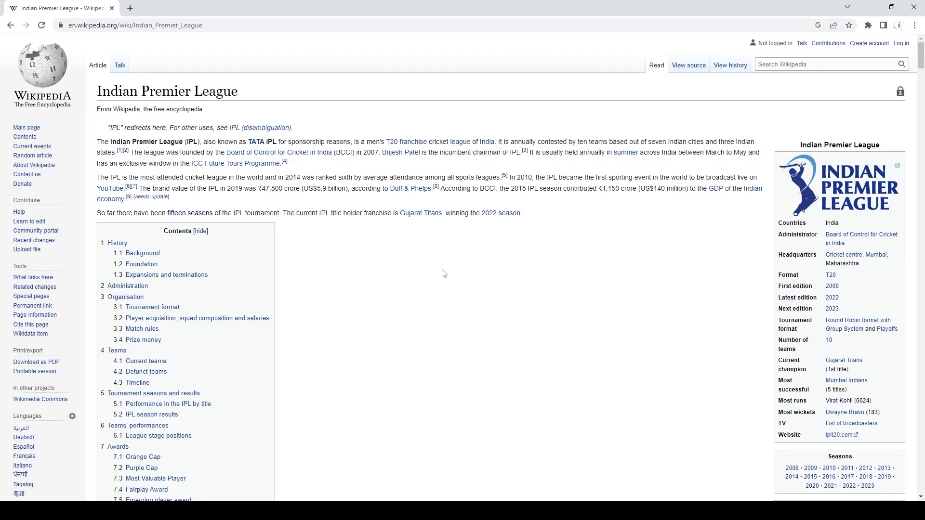
Examine the tables in the Indian Premier League article, especially the IPL season results table
scroll(443, 274, down, 12)
scroll(444, 274, down, 15)
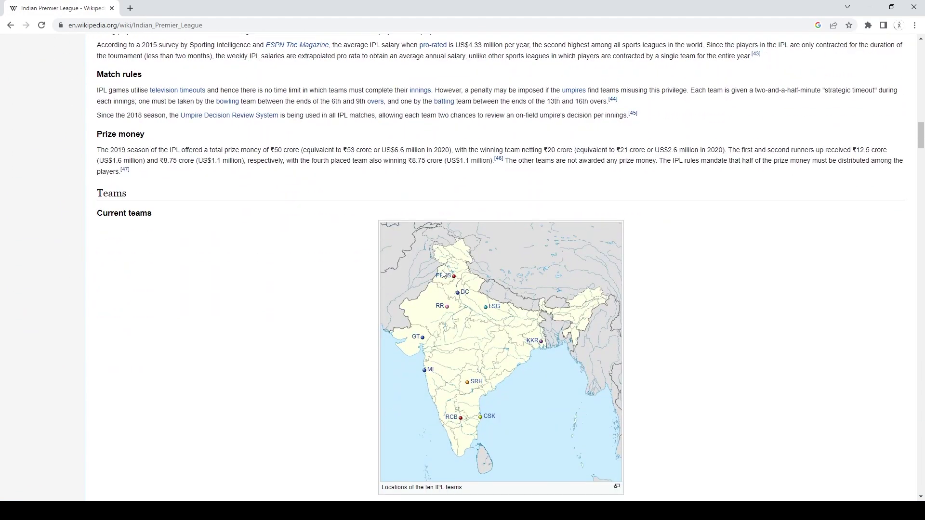
scroll(443, 274, down, 15)
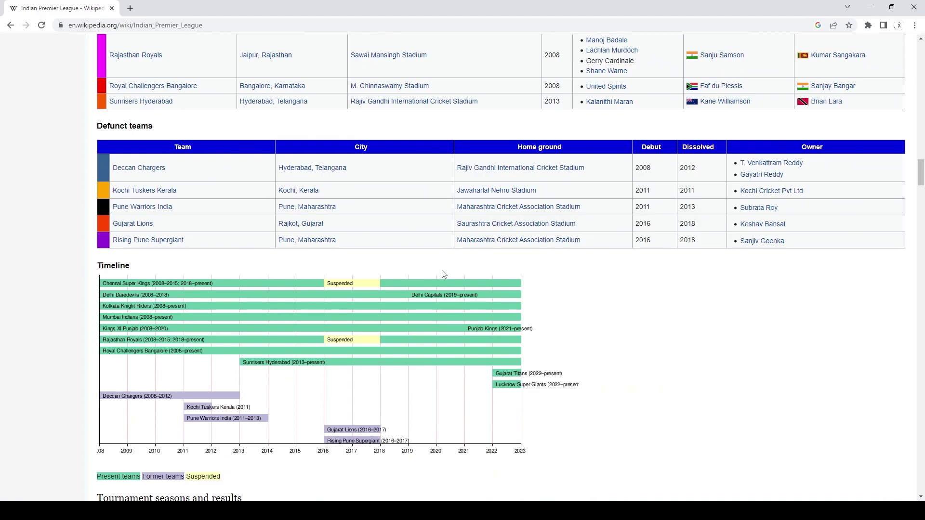
scroll(443, 274, down, 9)
scroll(443, 274, down, 9)
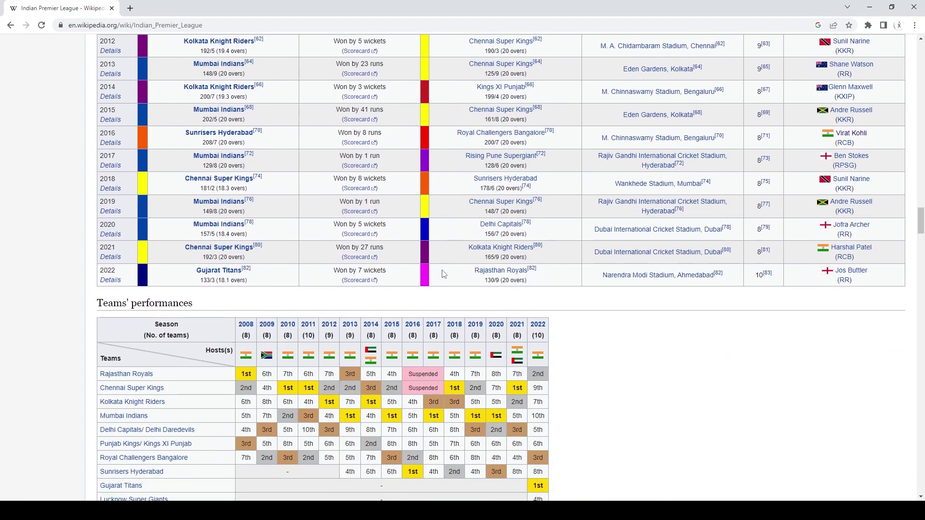
scroll(443, 273, up, 3)
scroll(443, 274, down, 8)
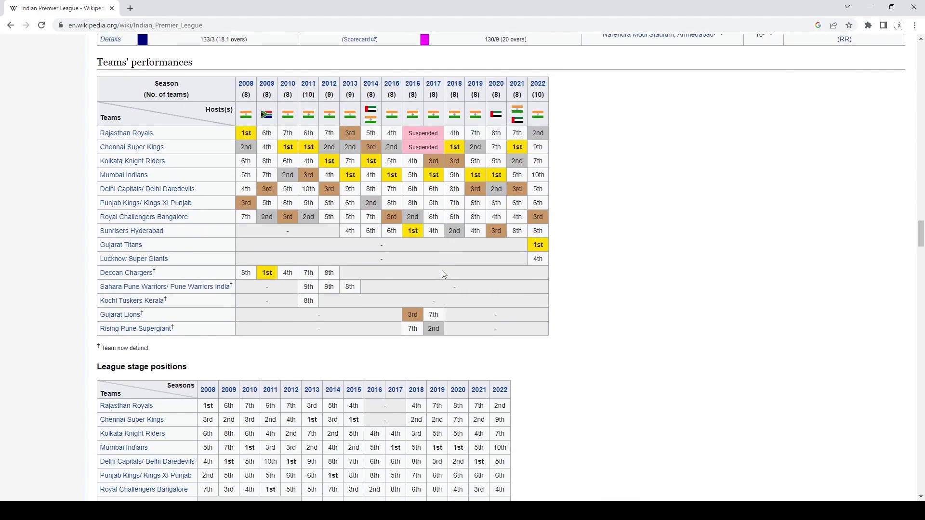
scroll(441, 270, down, 7)
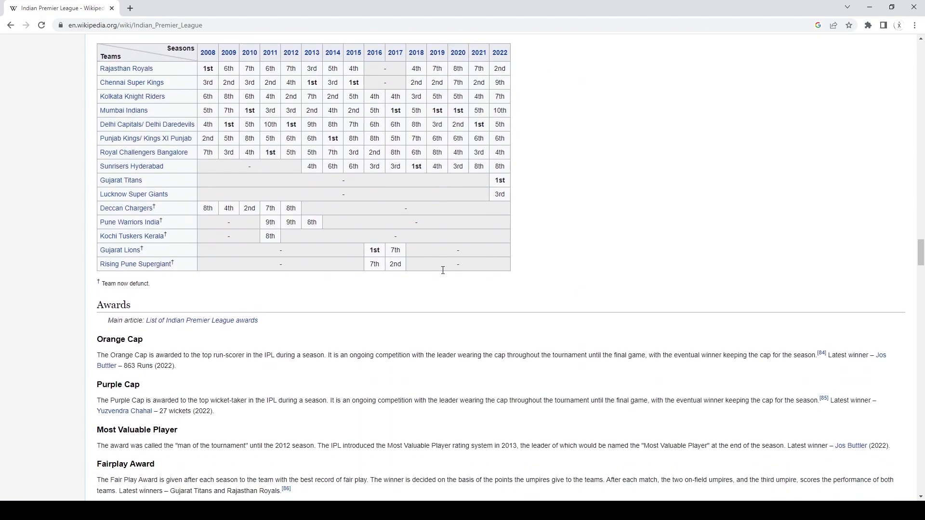
scroll(443, 270, down, 3)
scroll(442, 270, up, 15)
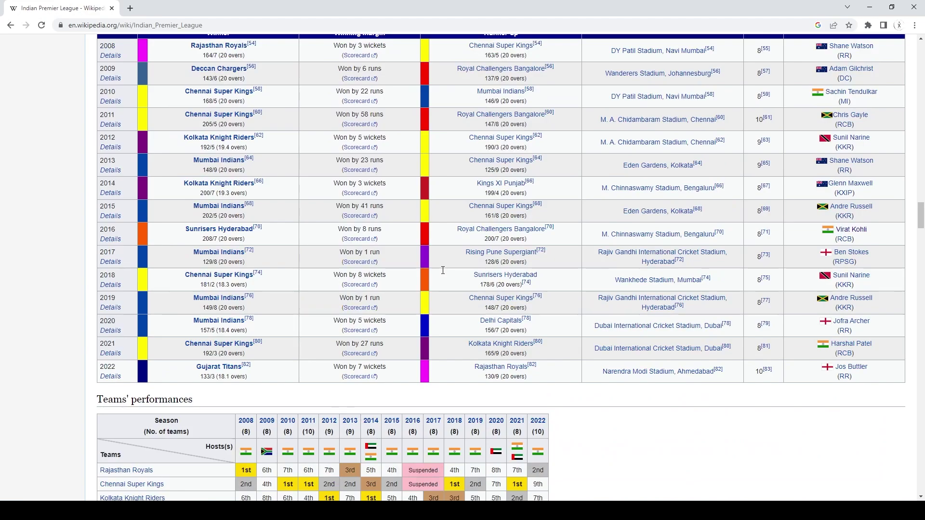
scroll(443, 270, up, 5)
scroll(441, 270, down, 1)
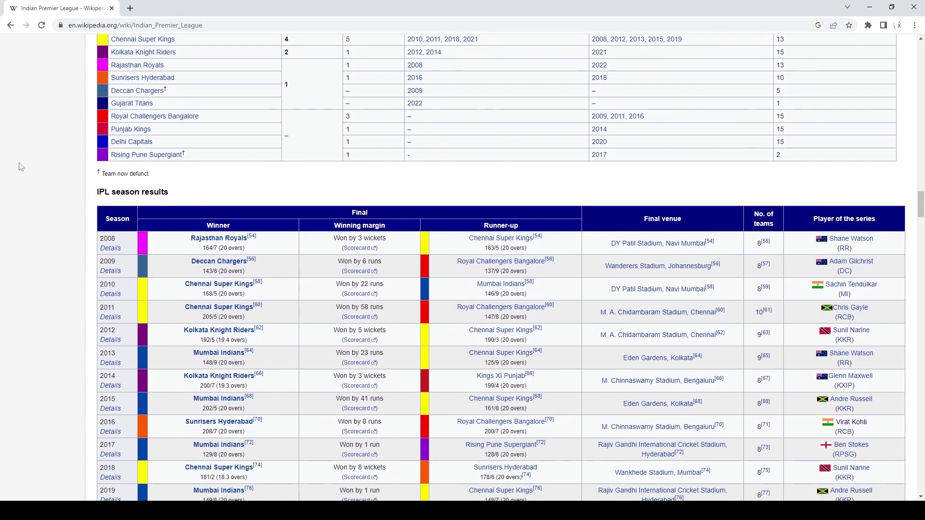
scroll(219, 195, down, 2)
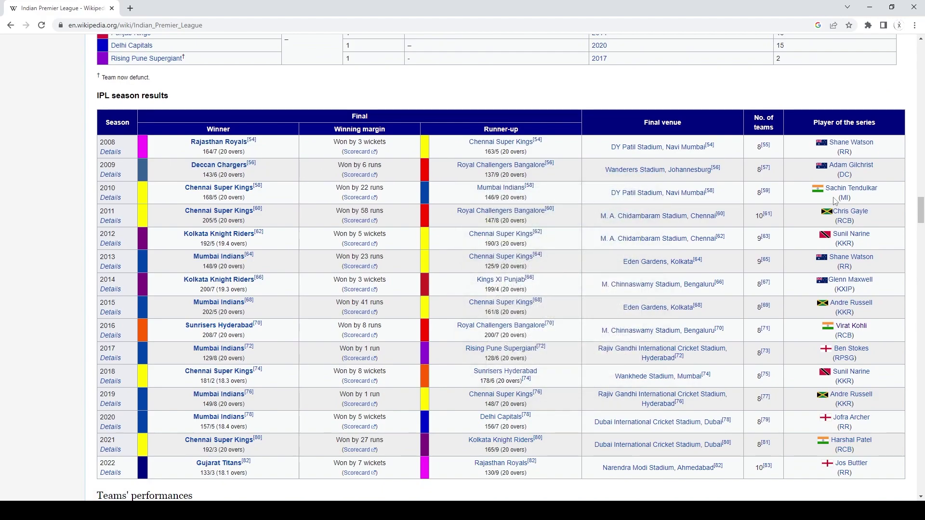
scroll(472, 204, down, 1)
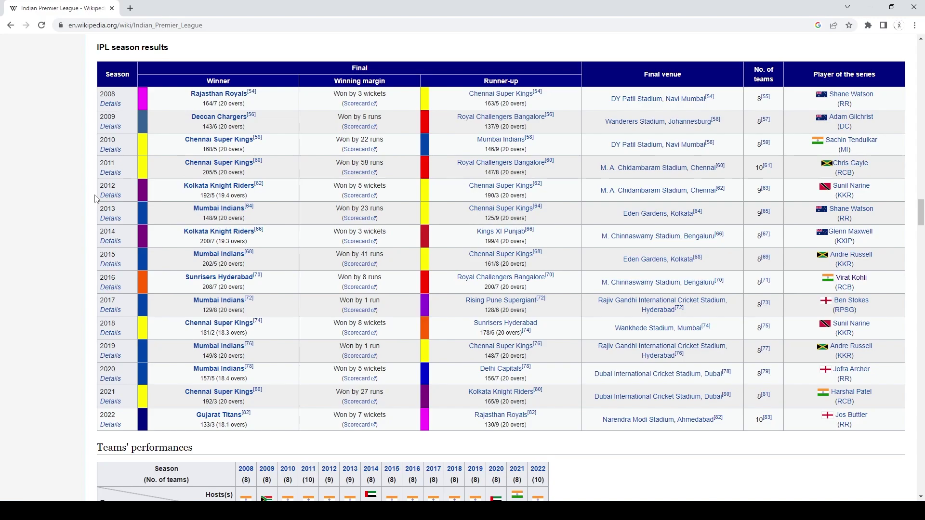
click(250, 25)
key(ctrl+c)
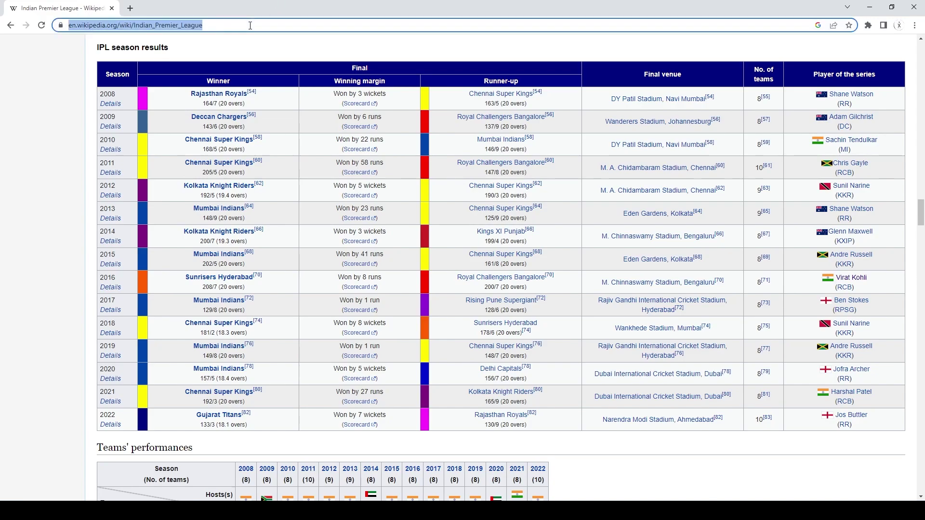
click(331, 510)
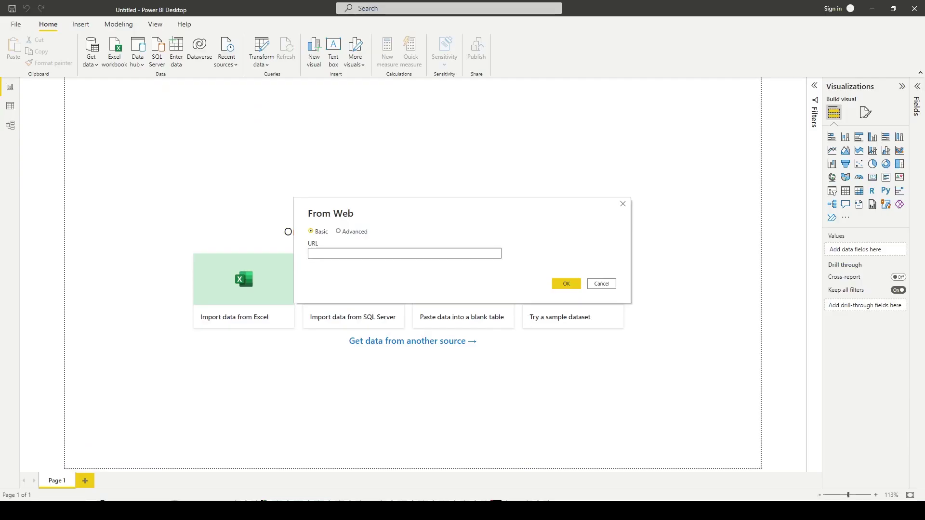
click(343, 252)
key(ctrl+v)
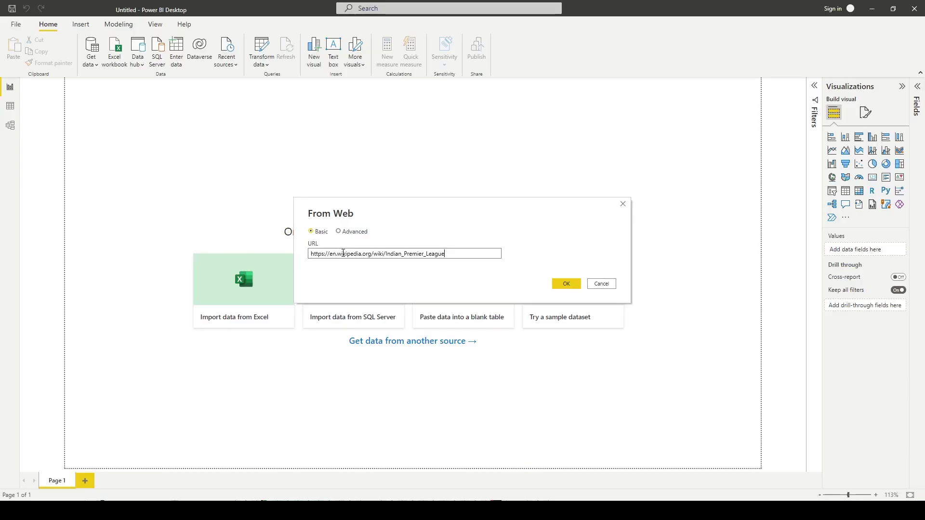
click(566, 285)
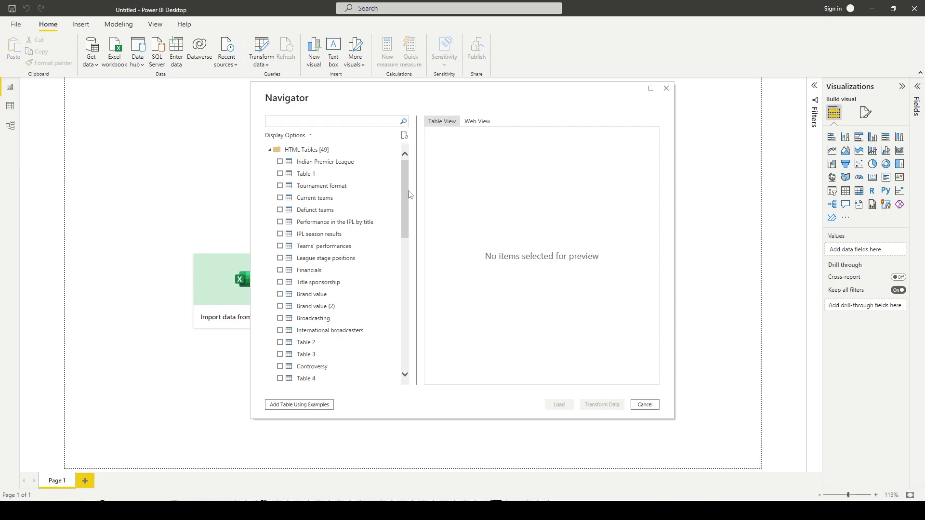
Choose the IPL season results table from the HTML tables and open it in Power Query Editor for transformation
drag(405, 192, 384, 180)
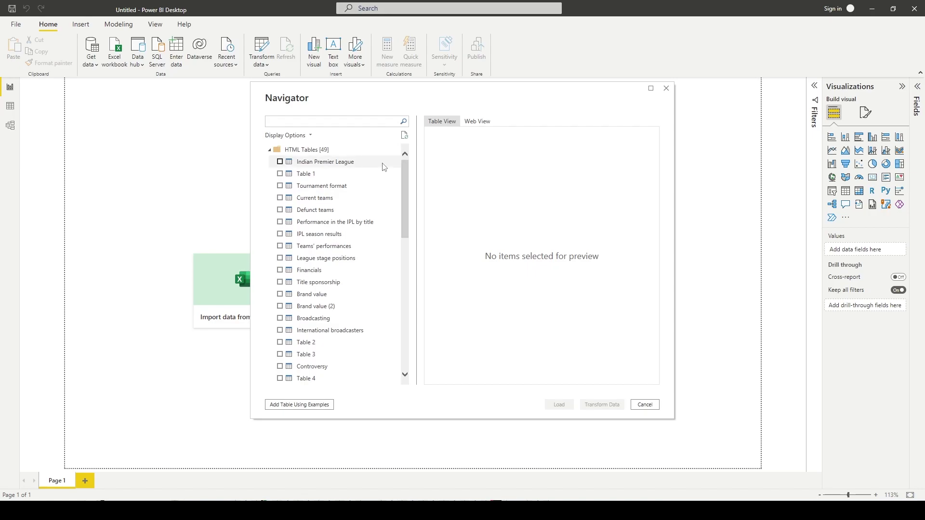
click(280, 235)
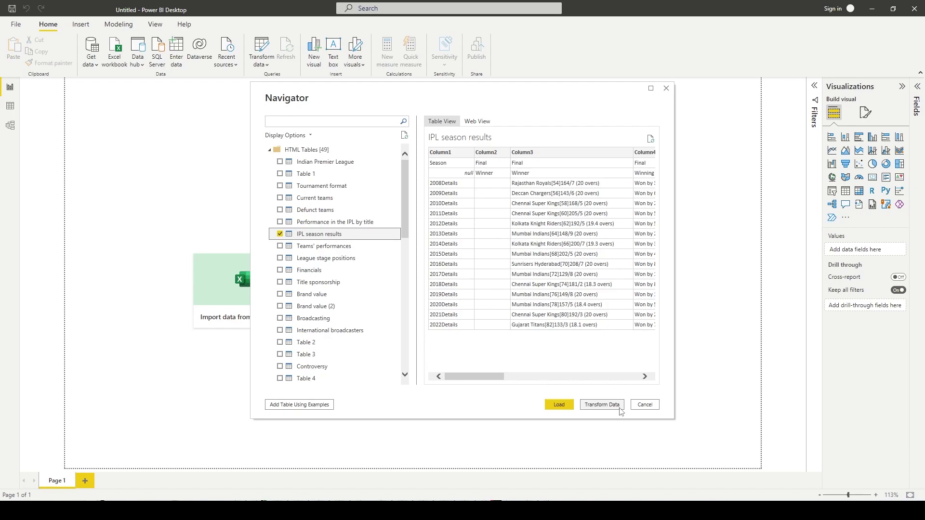
click(602, 405)
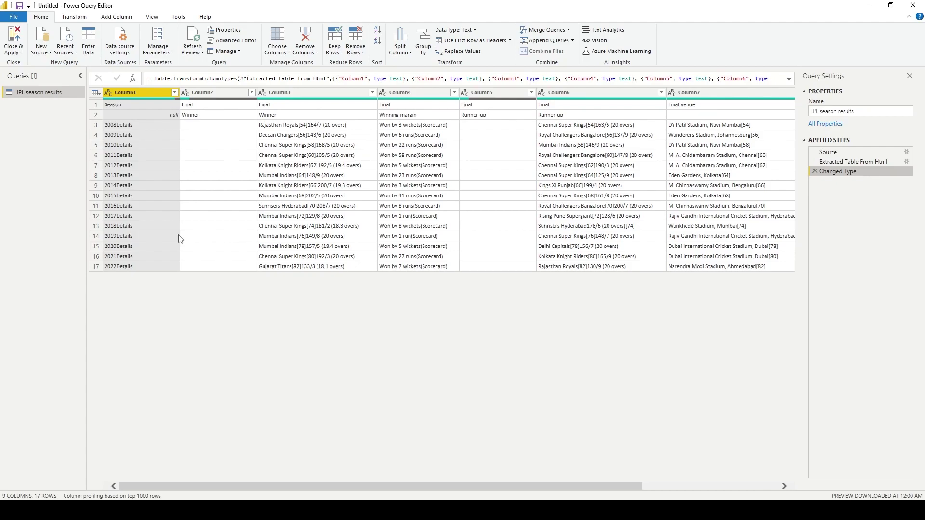
Keep only Column1, Column3 and Column4 of the IPL season results table by removing all other columns
drag(209, 487, 241, 484)
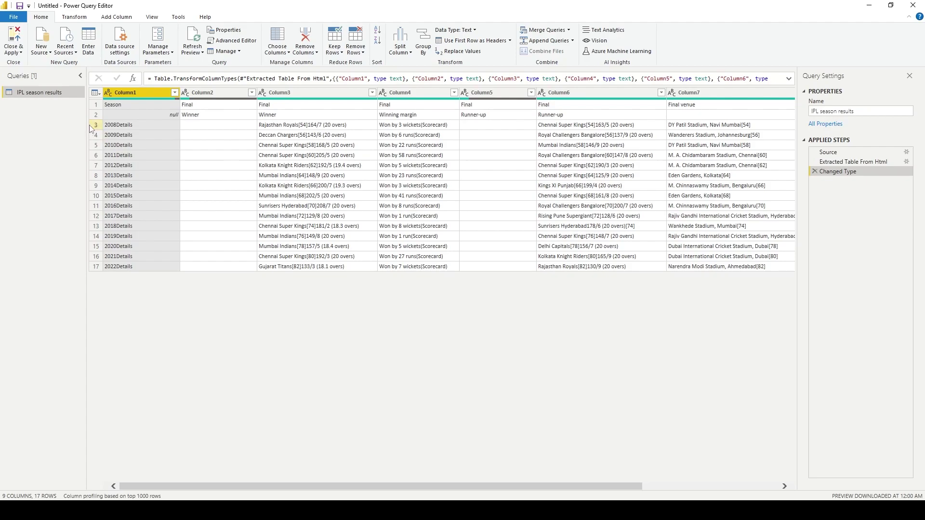
click(135, 93)
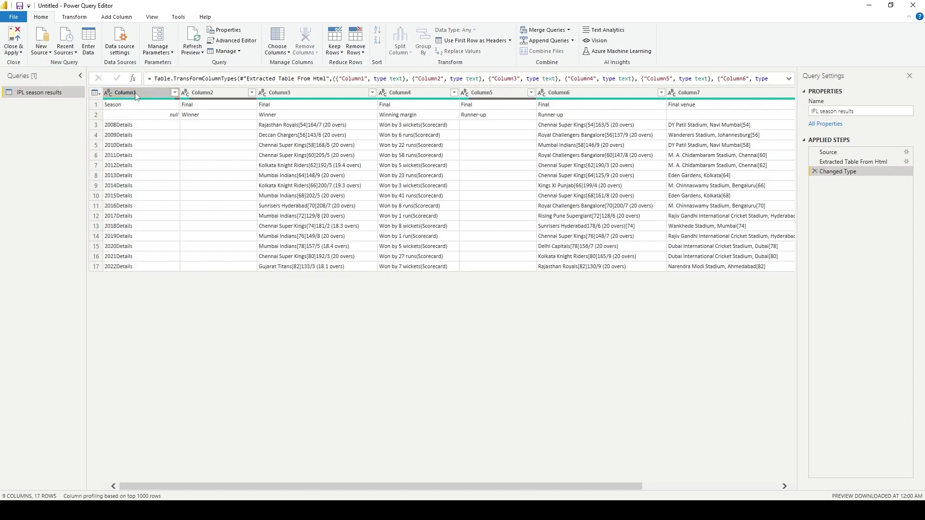
ctrl+click(296, 92)
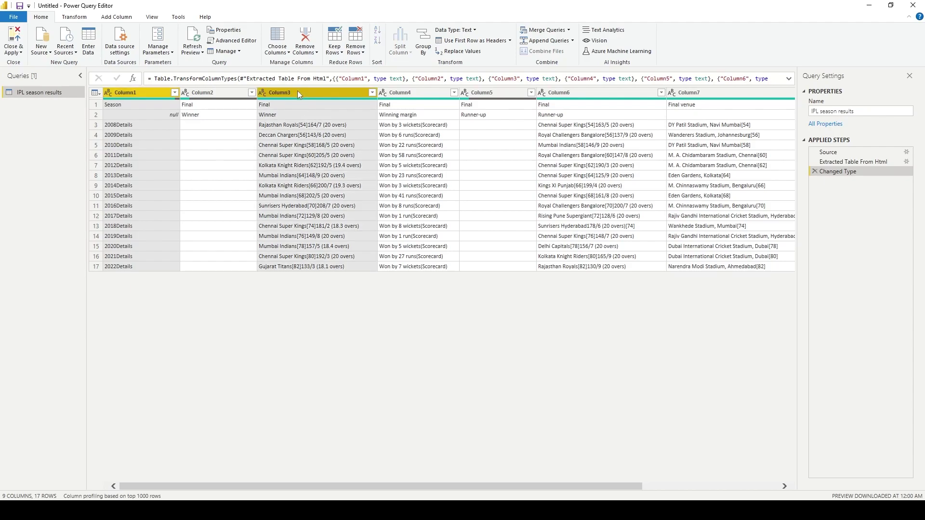
ctrl+click(410, 95)
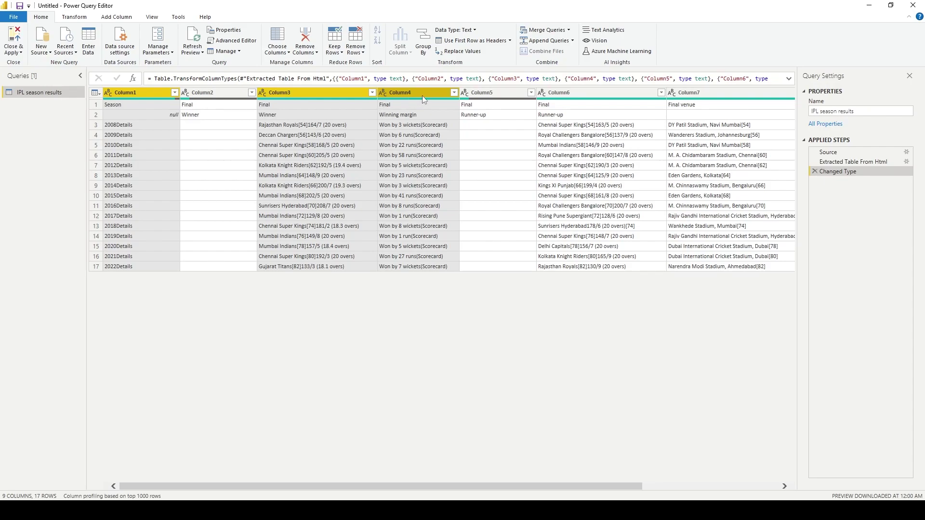
drag(412, 487, 376, 467)
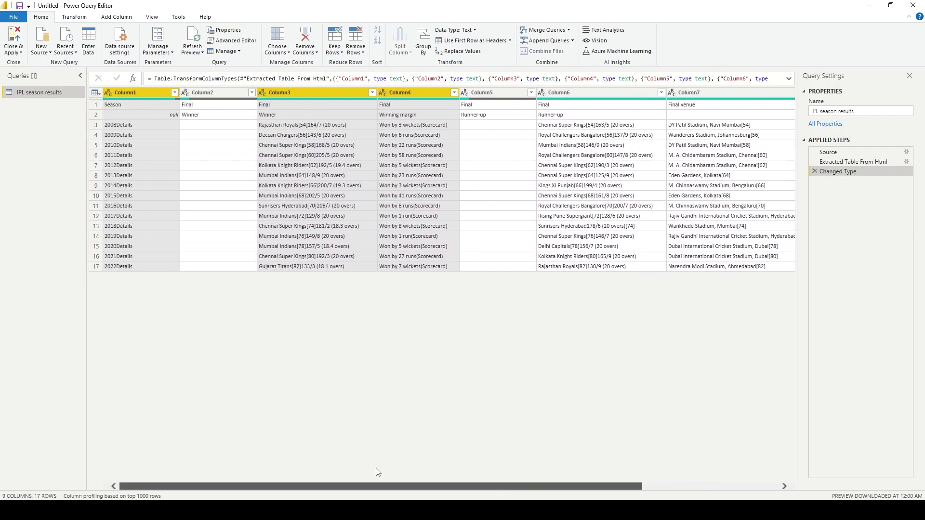
right_click(423, 94)
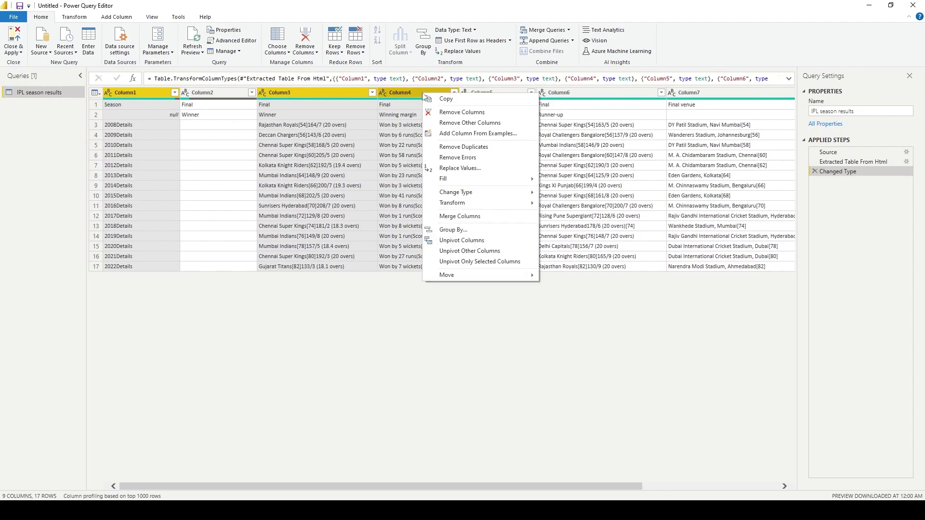
click(477, 123)
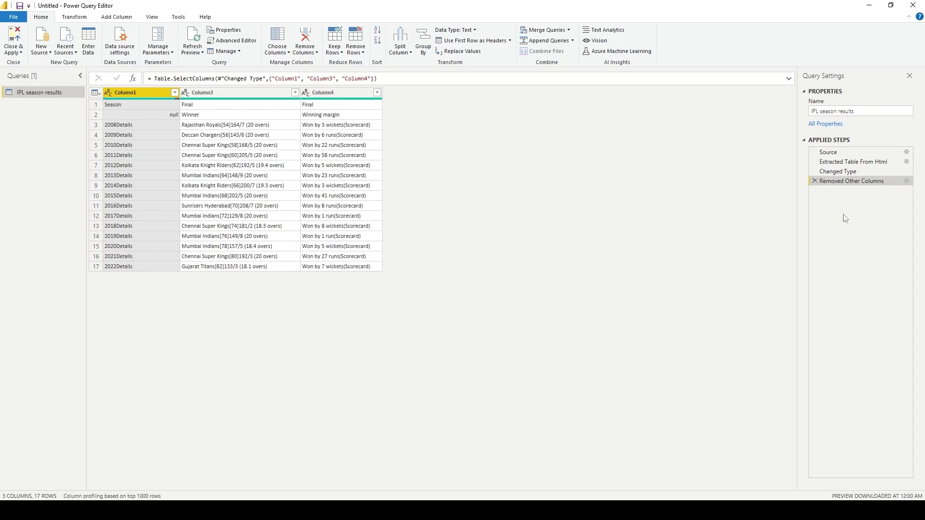
Review the earlier applied steps, return to Removed Other Columns, and remove the top 2 rows from the table
click(838, 171)
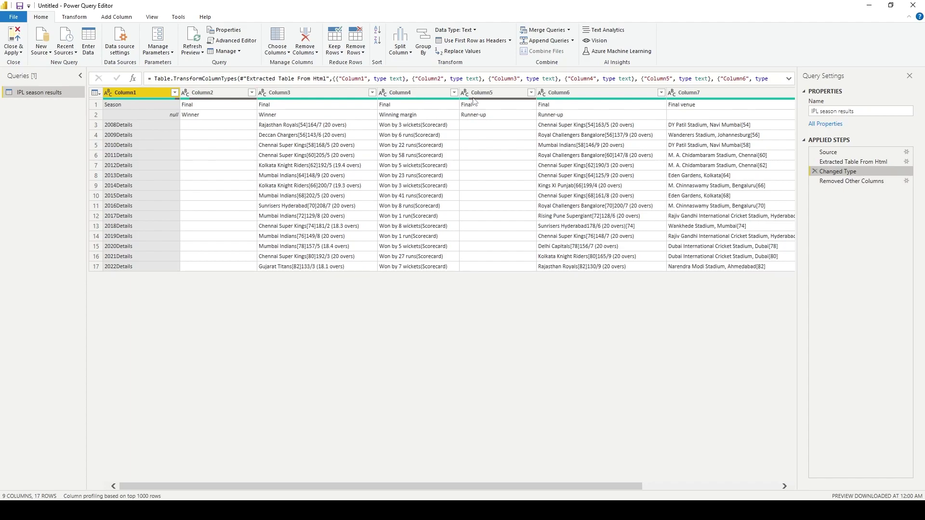
click(847, 162)
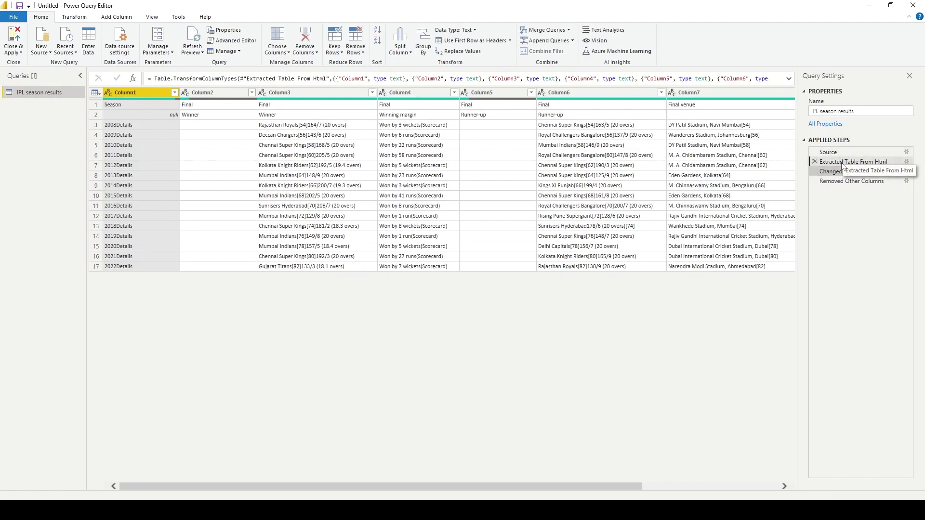
click(839, 175)
click(843, 181)
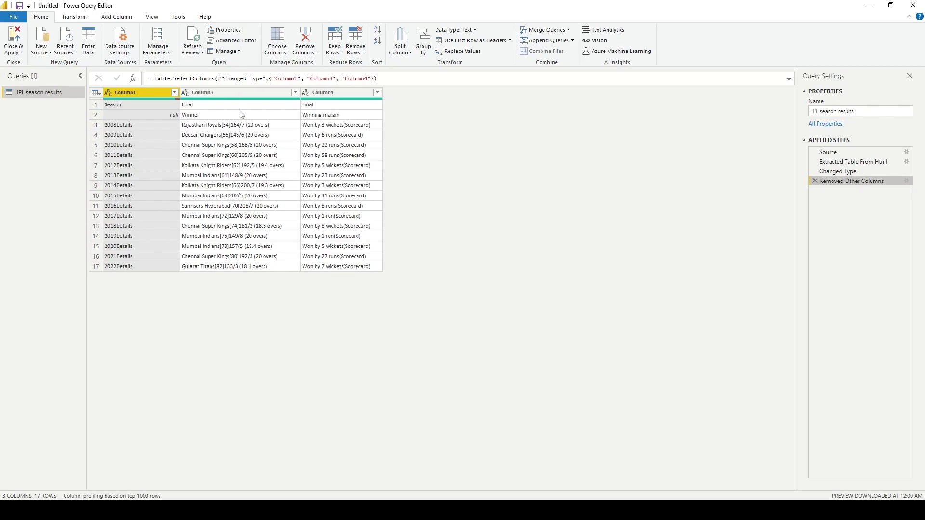
click(358, 54)
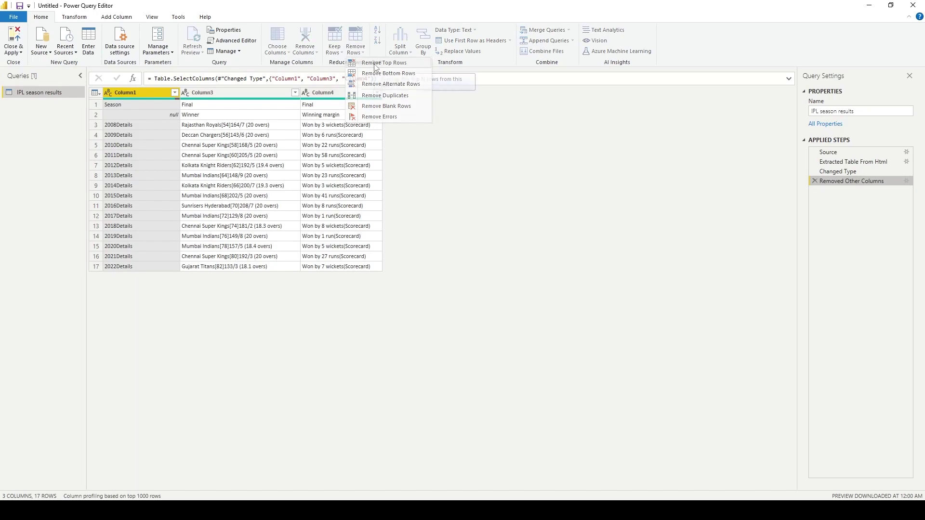
click(376, 64)
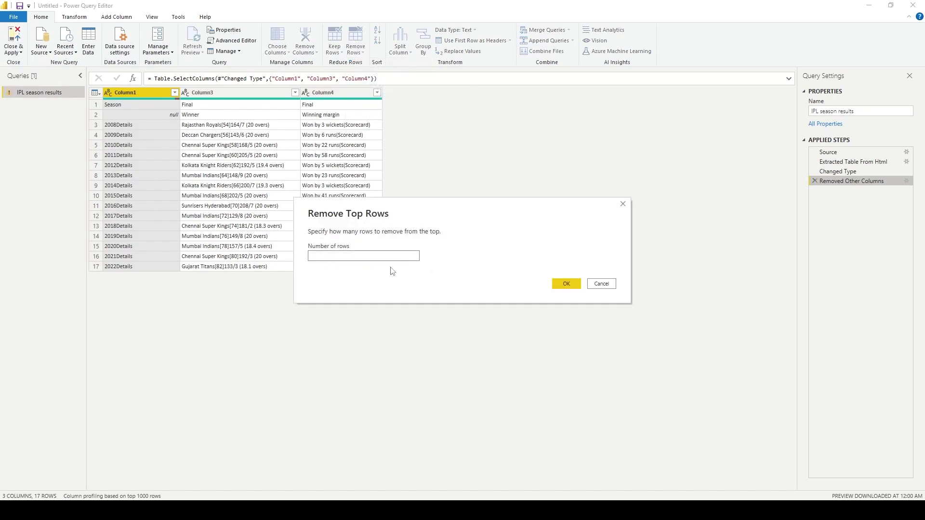
text(2)
key(Return)
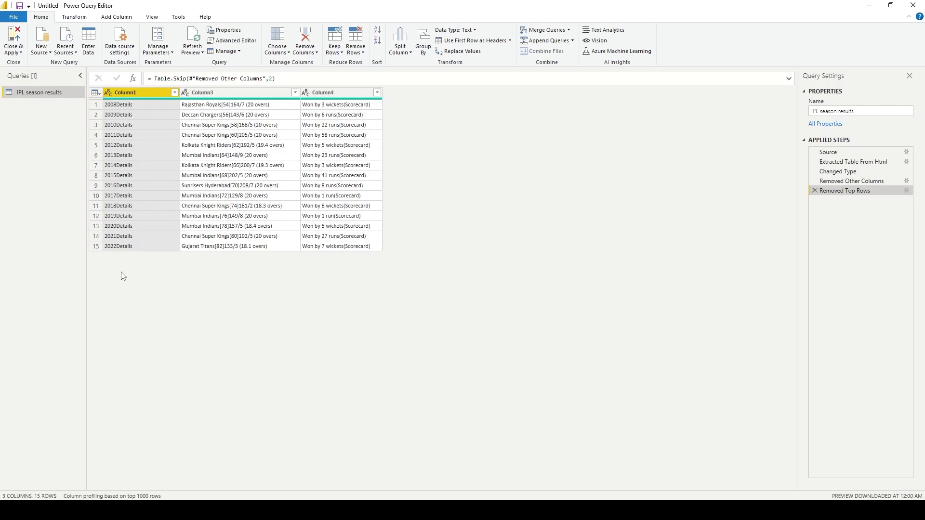
Replace the text "Details" in Column1 with nothing so that only the season years are left
right_click(129, 95)
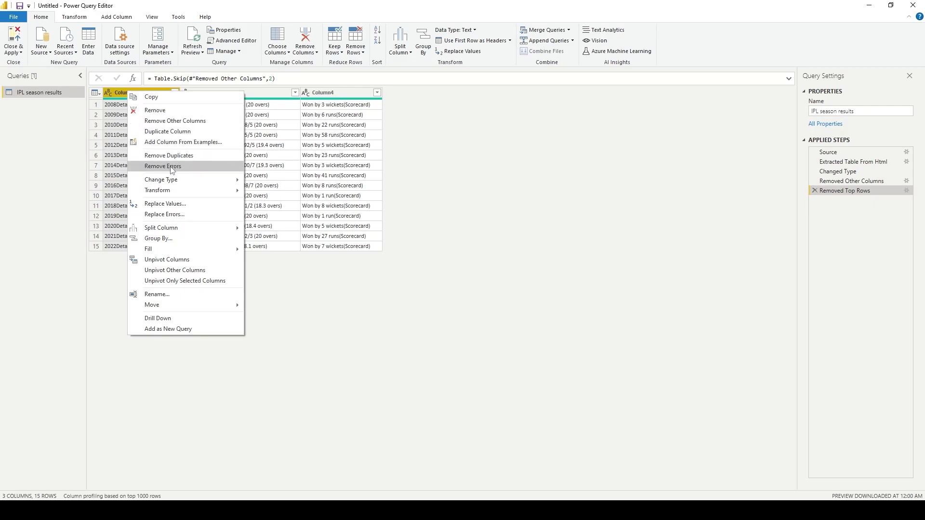
click(170, 204)
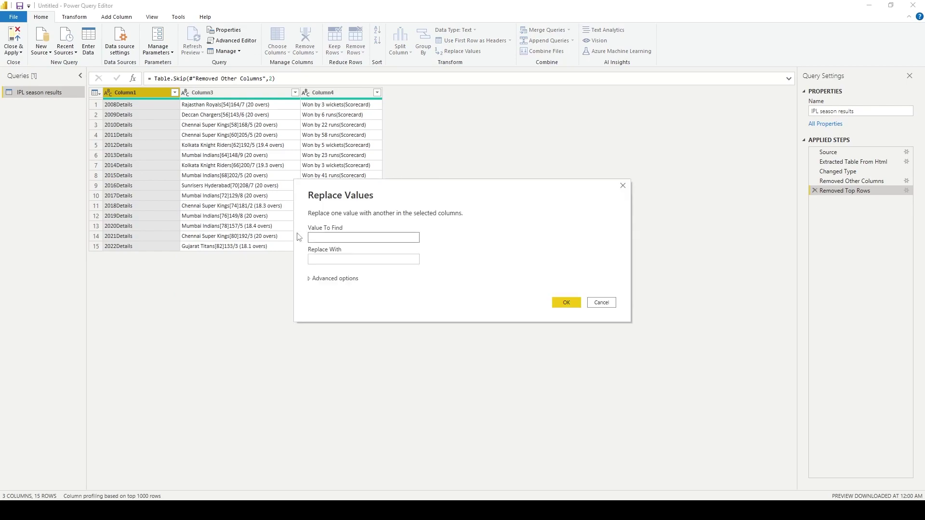
text(Details)
click(572, 304)
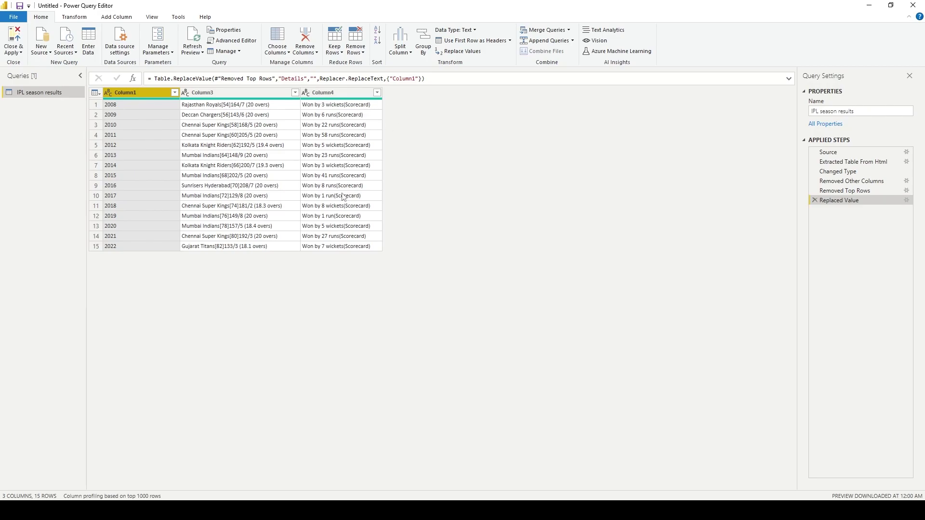
Strip the text "Scorecard" and the remaining "()" from Column4 by replacing each with an empty value
right_click(337, 90)
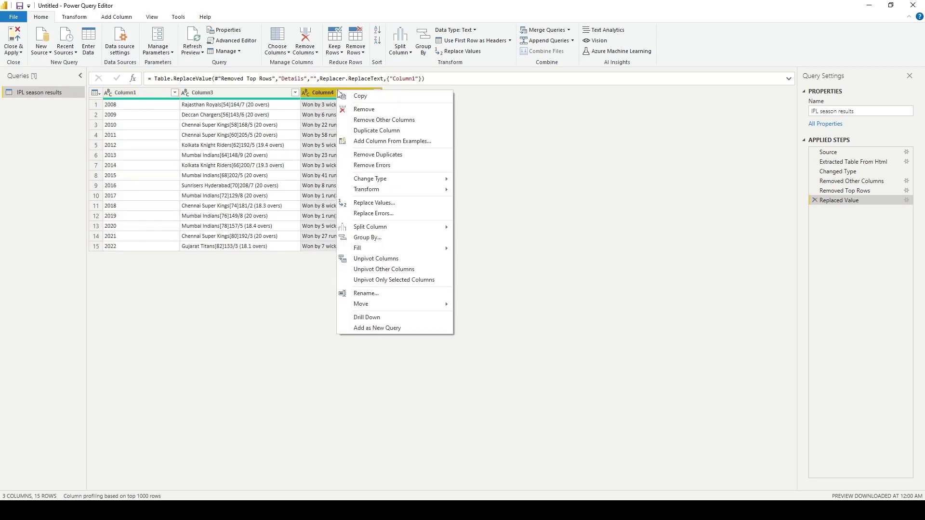
click(386, 206)
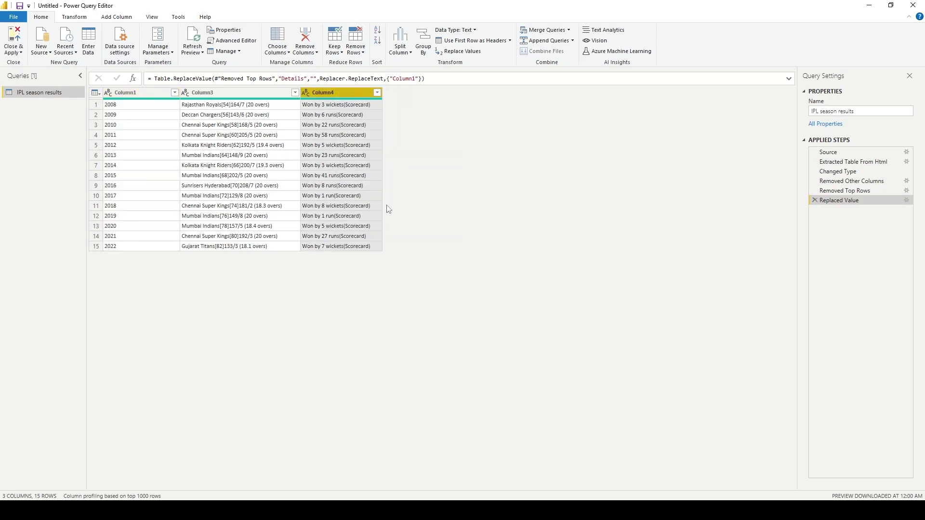
text(S)
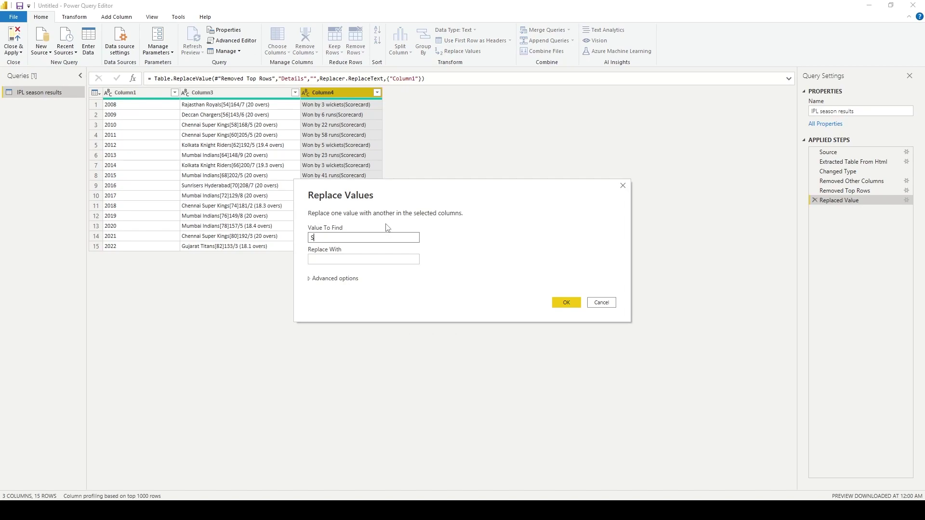
text(corecard)
click(567, 303)
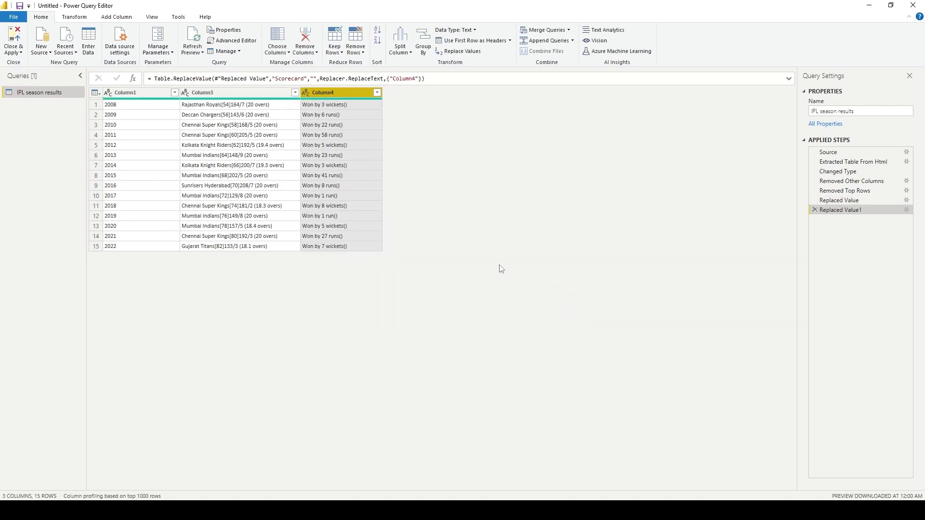
right_click(340, 94)
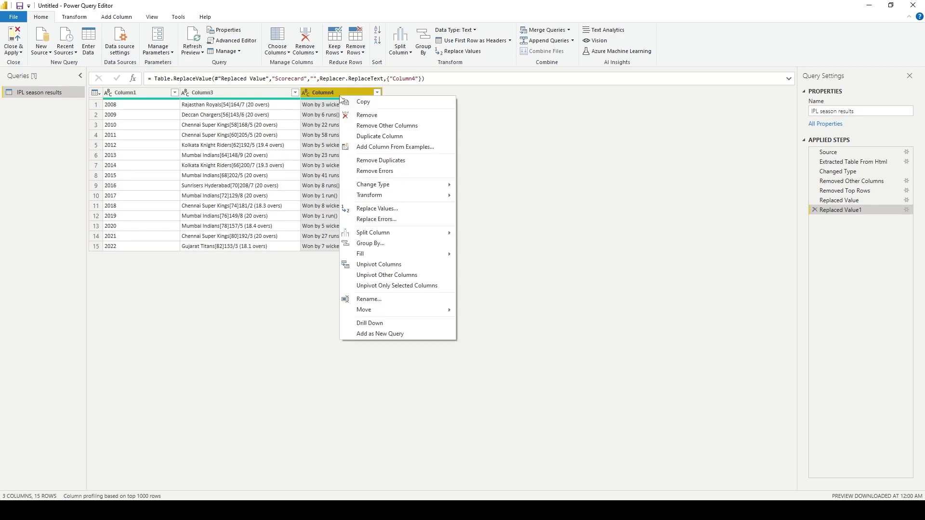
click(394, 210)
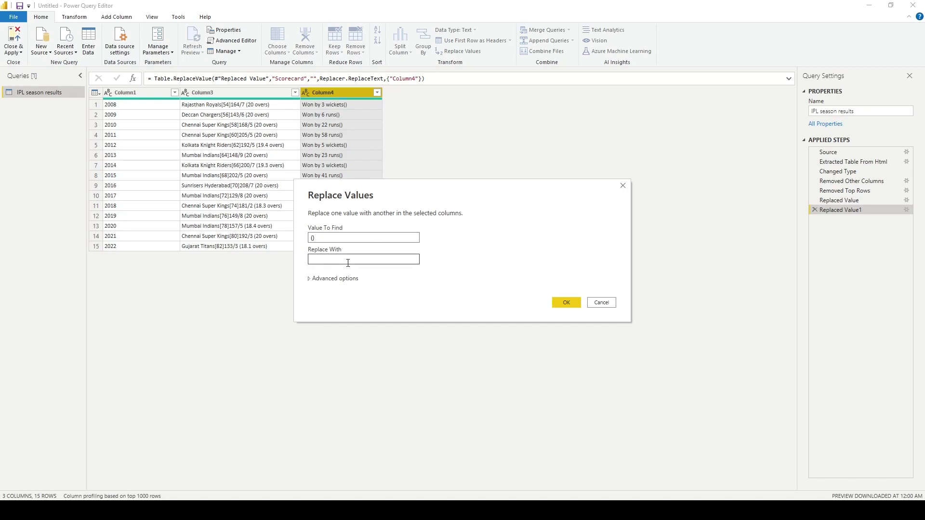
click(567, 303)
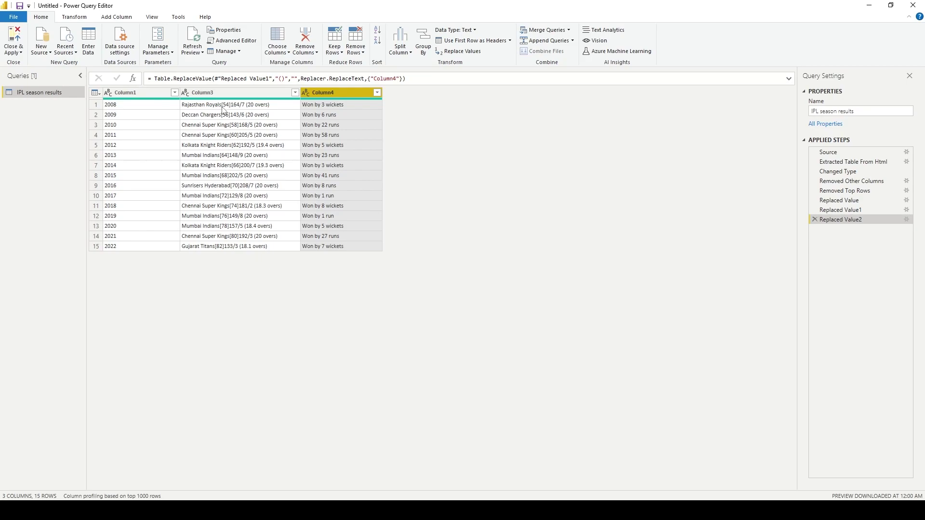
Split Column3 by the custom delimiter "[" at each occurrence to separate the team names from the scores
right_click(226, 90)
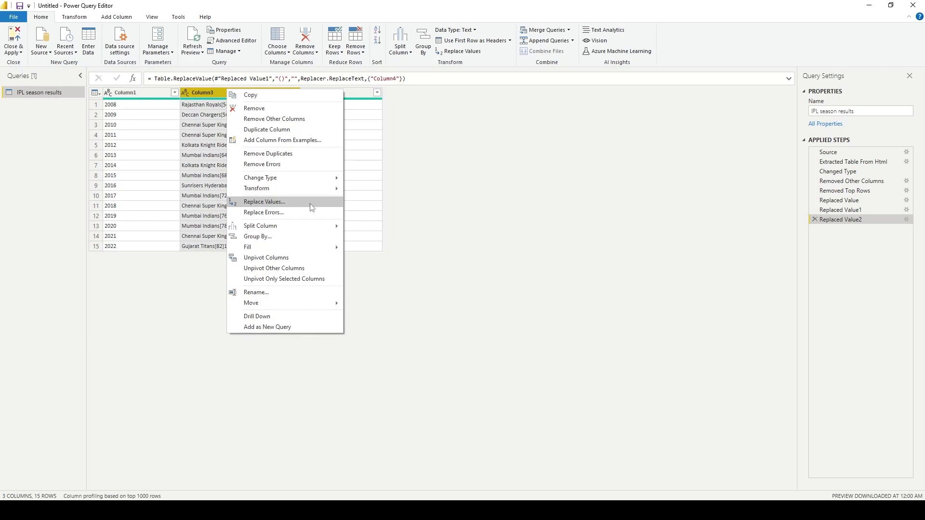
click(463, 258)
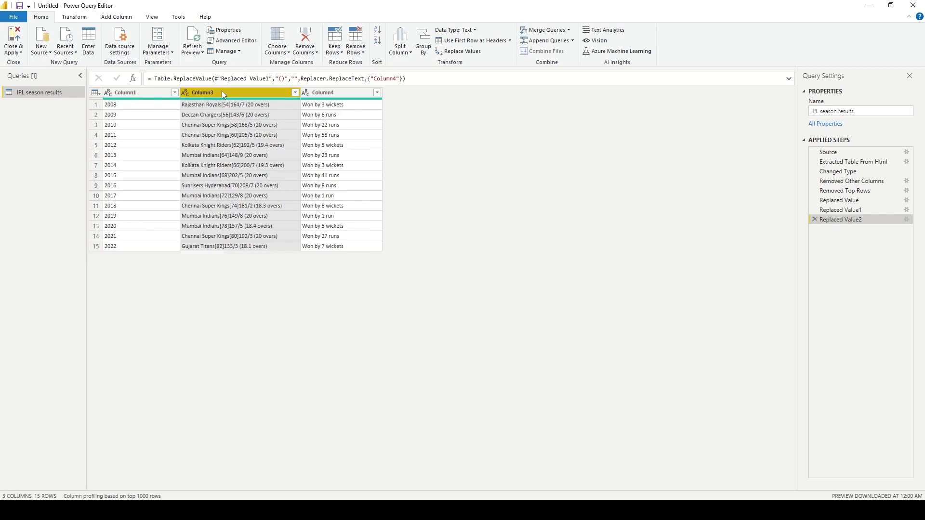
click(404, 53)
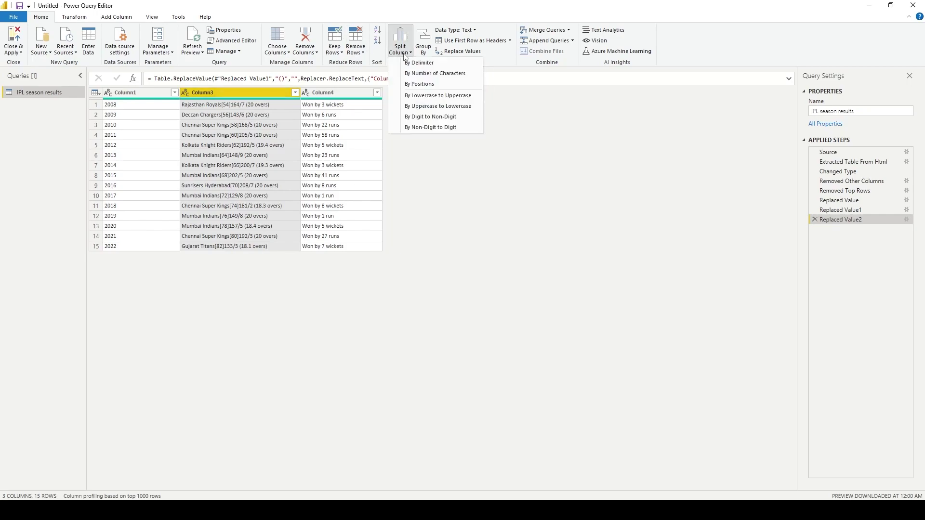
click(433, 66)
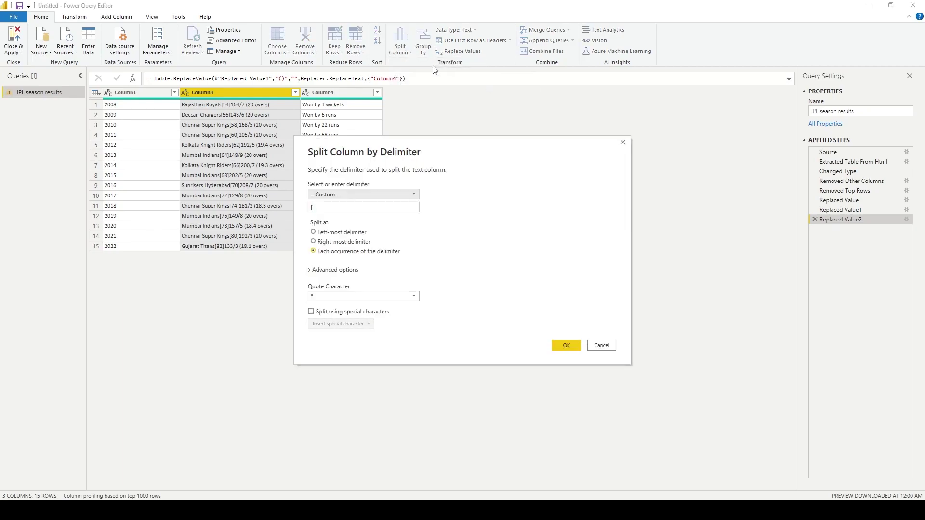
click(566, 346)
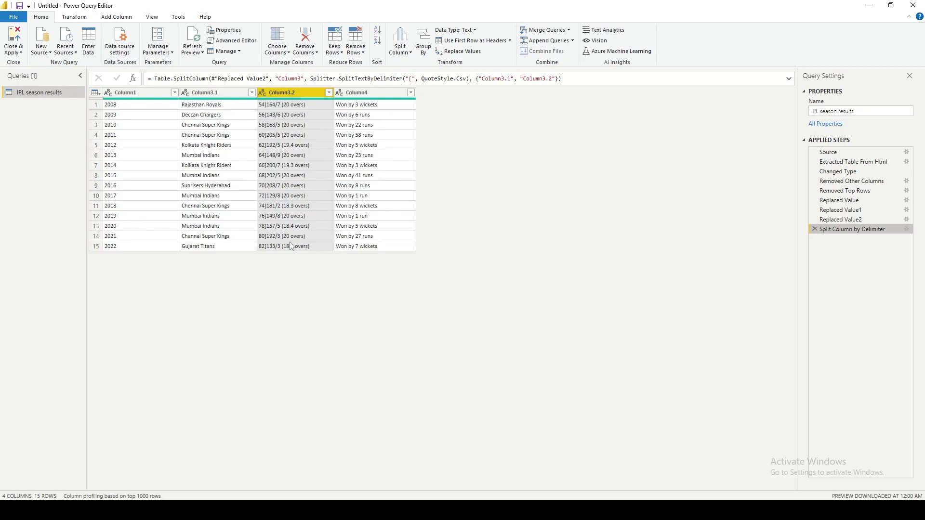
Remove Column3.2 with the scores, and compare the cleaned table with the data at the Changed Type step
right_click(307, 97)
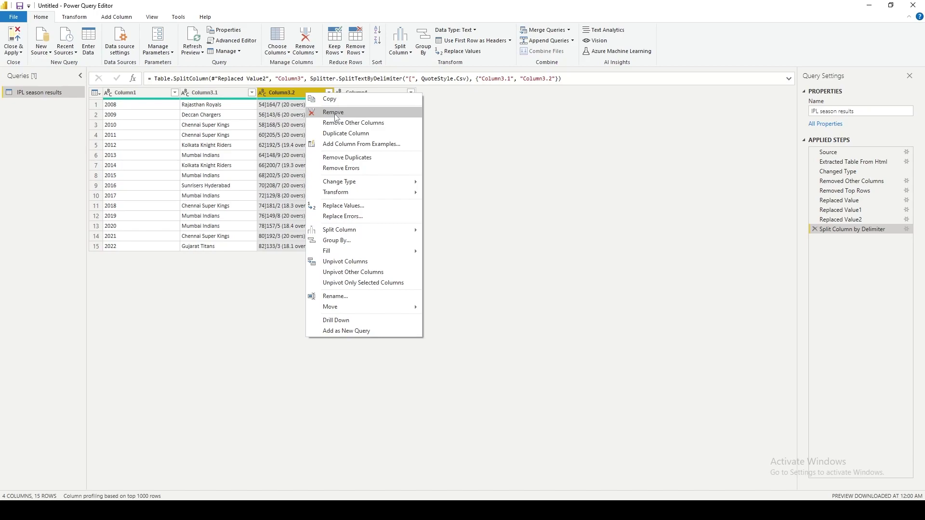
click(335, 116)
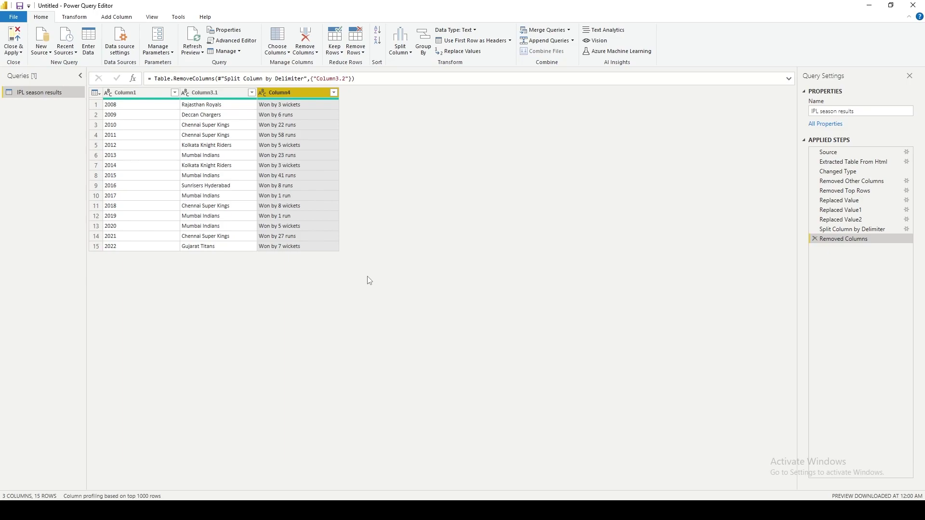
click(836, 172)
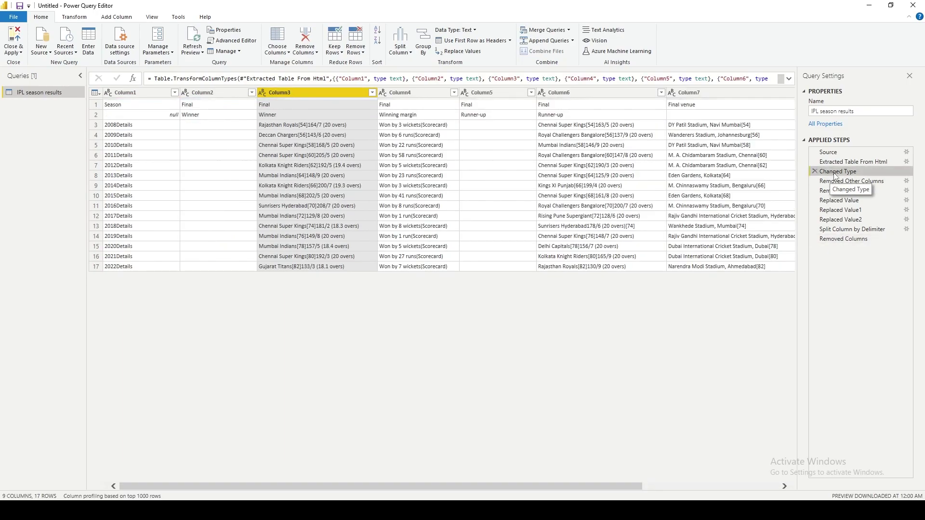
click(843, 239)
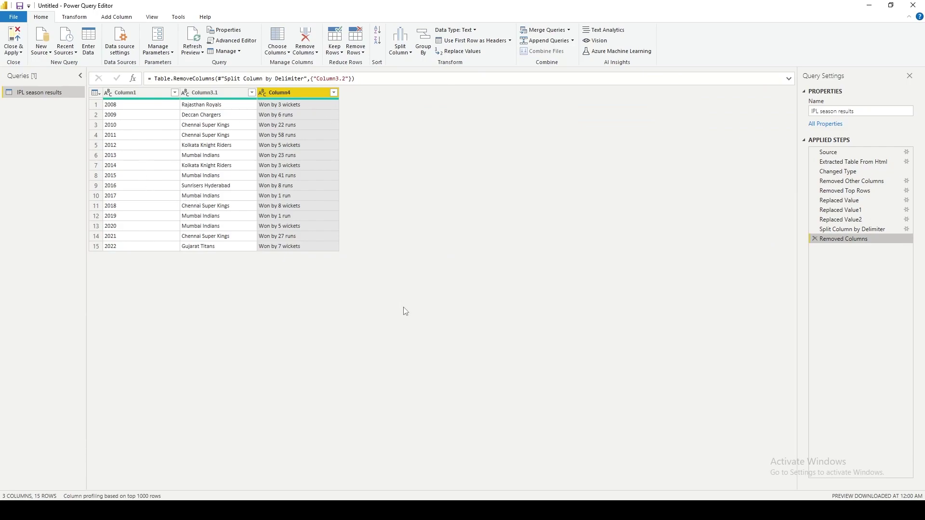
Rename Column1, which holds the season years, as Year
right_click(128, 95)
click(176, 297)
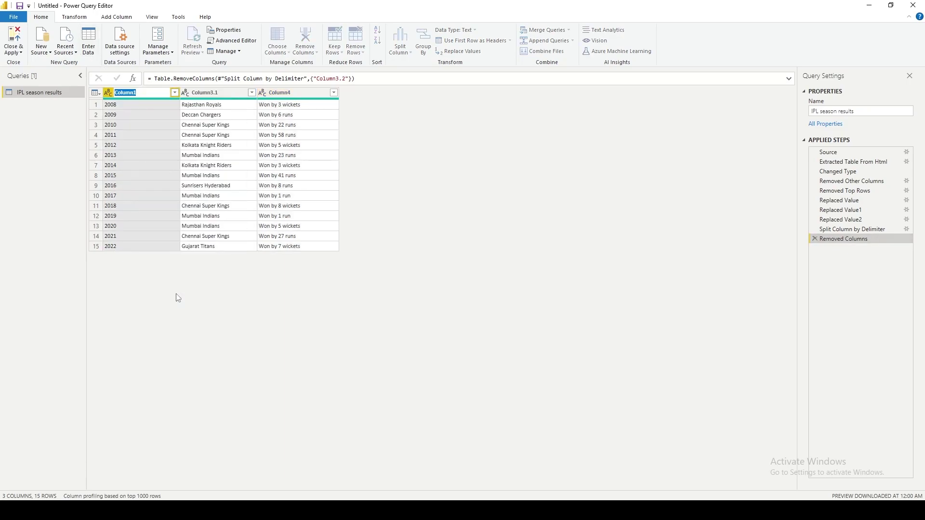
text(Year)
key(Return)
Rename Column3.1, which holds the team names, as Winning Team
click(205, 94)
right_click(205, 94)
click(245, 296)
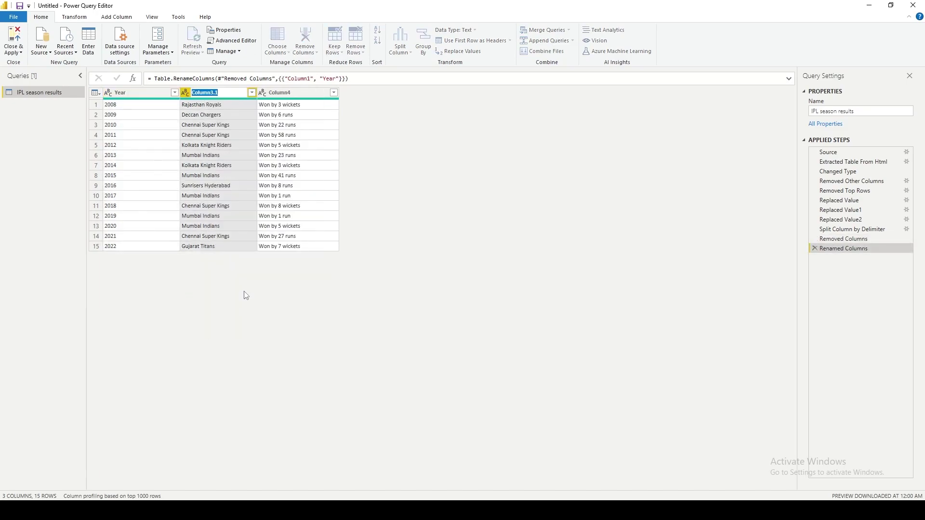
text(Winning Team)
key(Return)
Rename Column4, which holds the winning margins, as Result
right_click(285, 96)
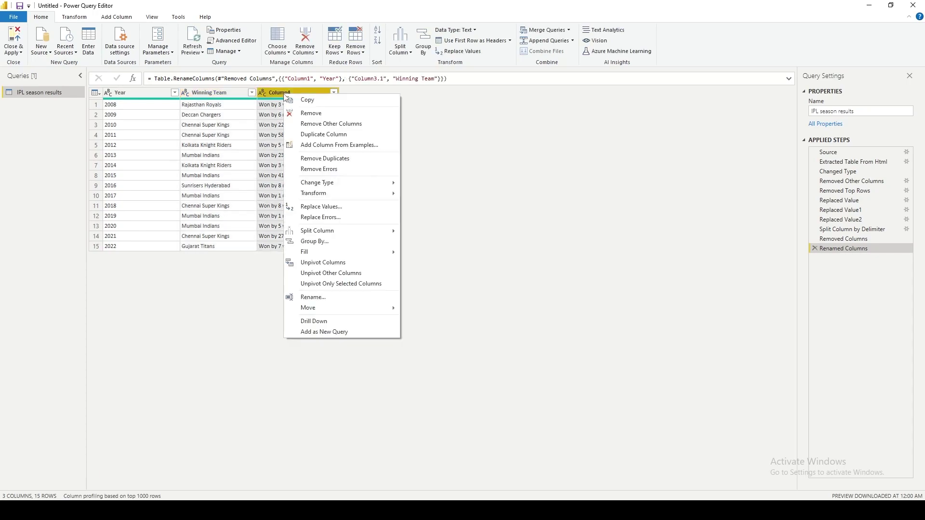
click(329, 296)
text(Resul)
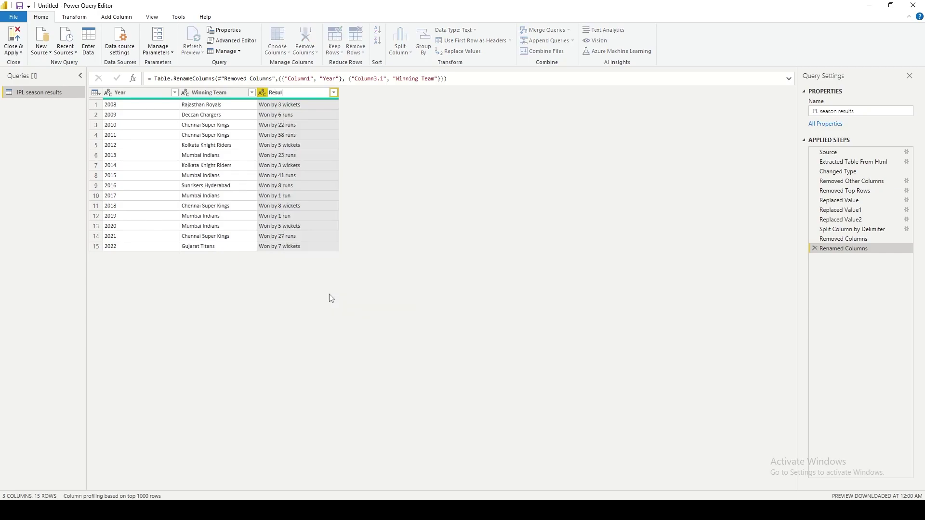
text(t)
key(Return)
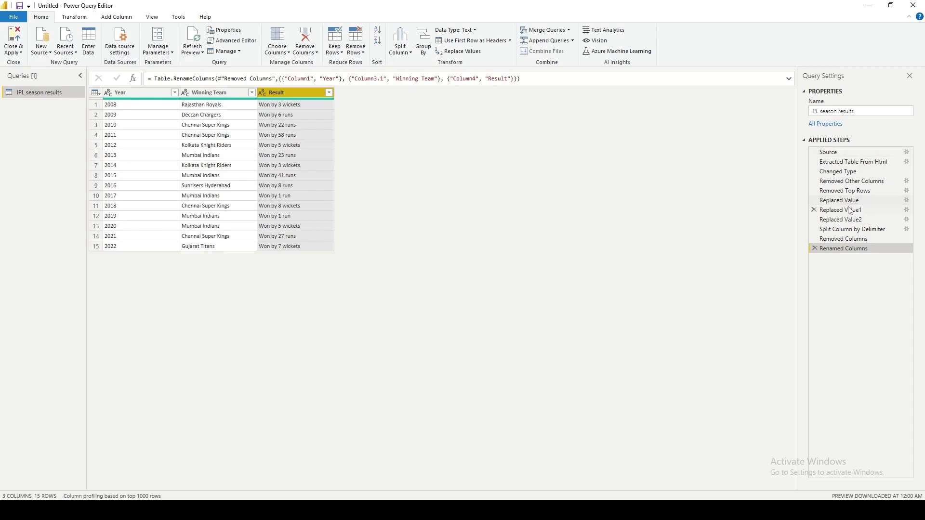
Review which columns the Removed Other Columns step keeps, and examine all source columns at the Changed Type step
click(906, 182)
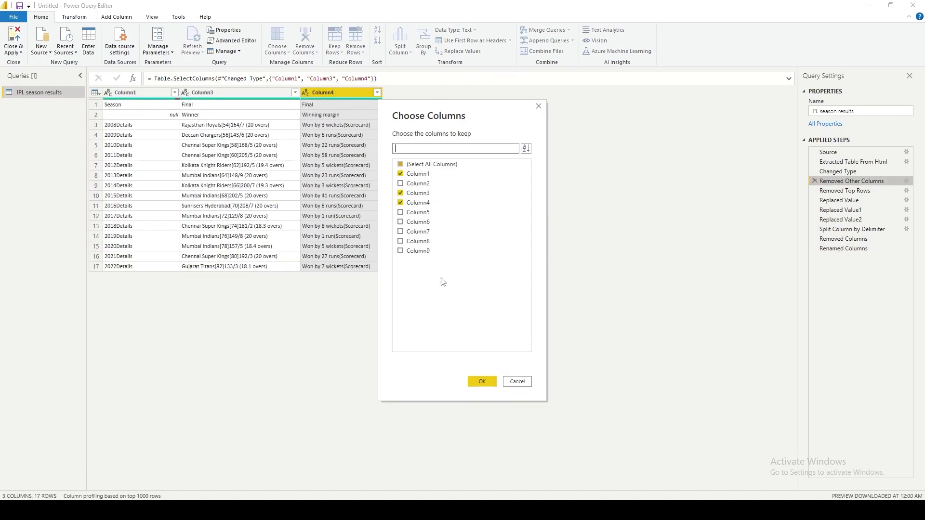
click(517, 381)
click(840, 171)
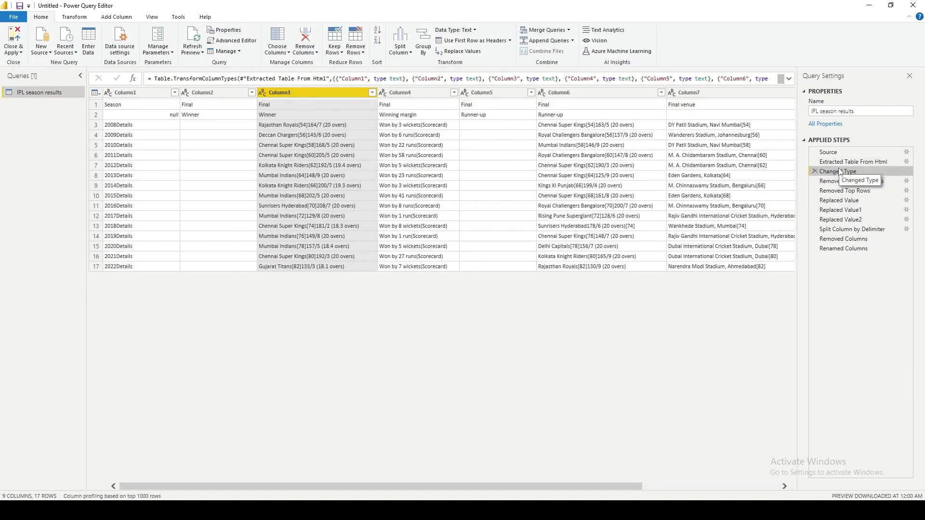
drag(355, 485, 561, 484)
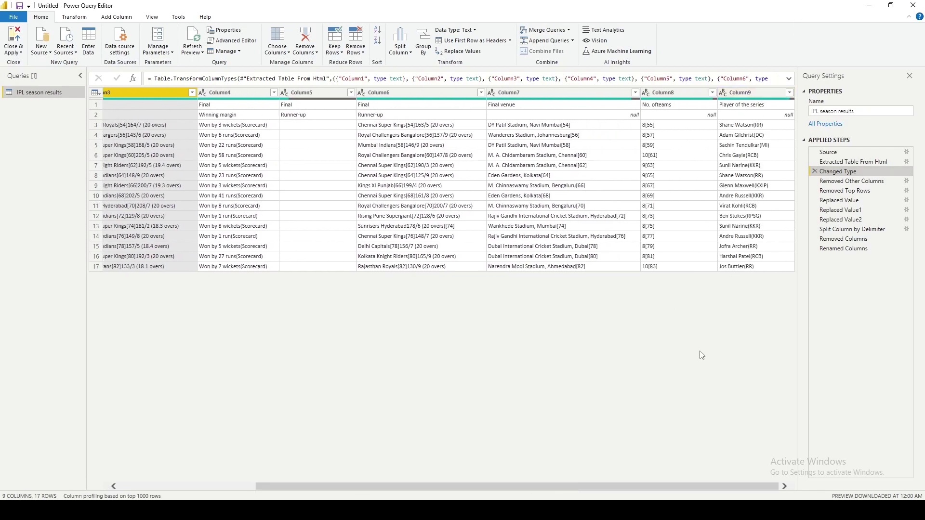
drag(609, 487, 396, 455)
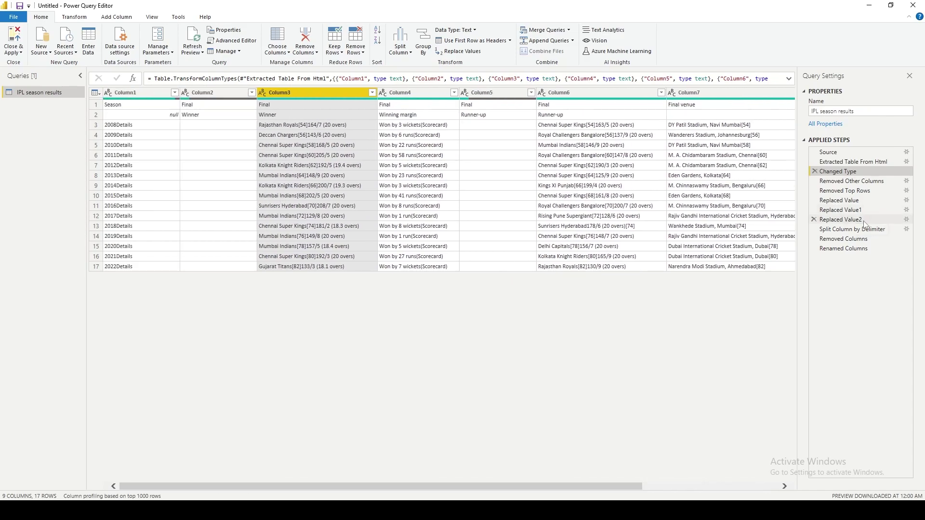
Edit the Removed Other Columns step to also keep Column9
click(906, 180)
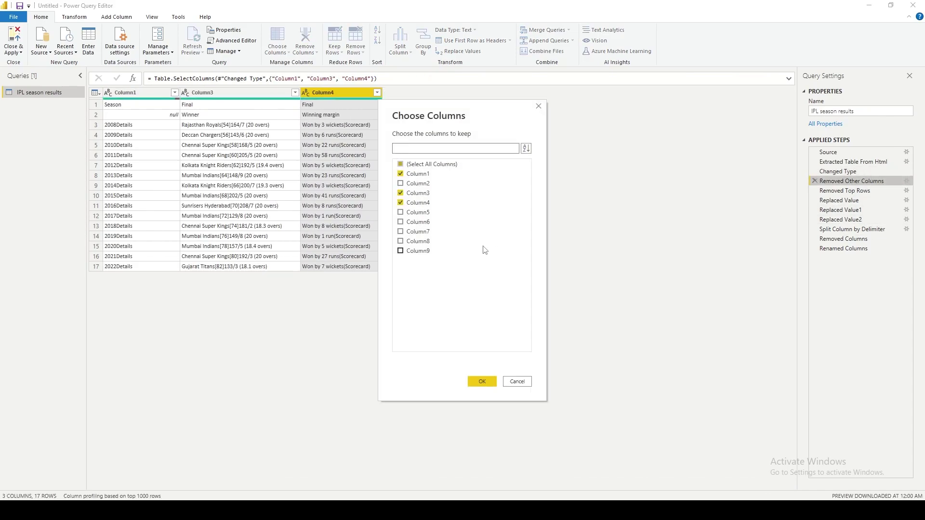
click(413, 251)
click(482, 381)
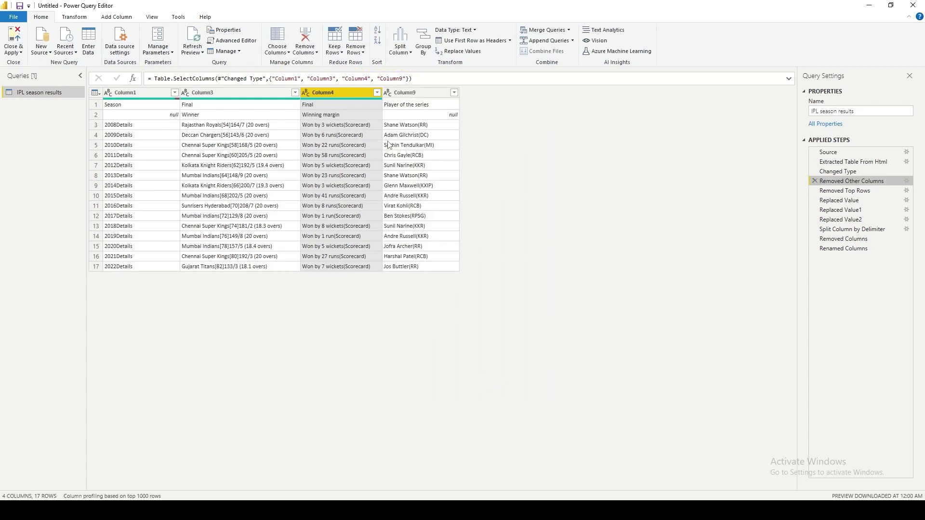
Return to the Renamed Columns step and rename Column9 as Player of the Series
click(834, 249)
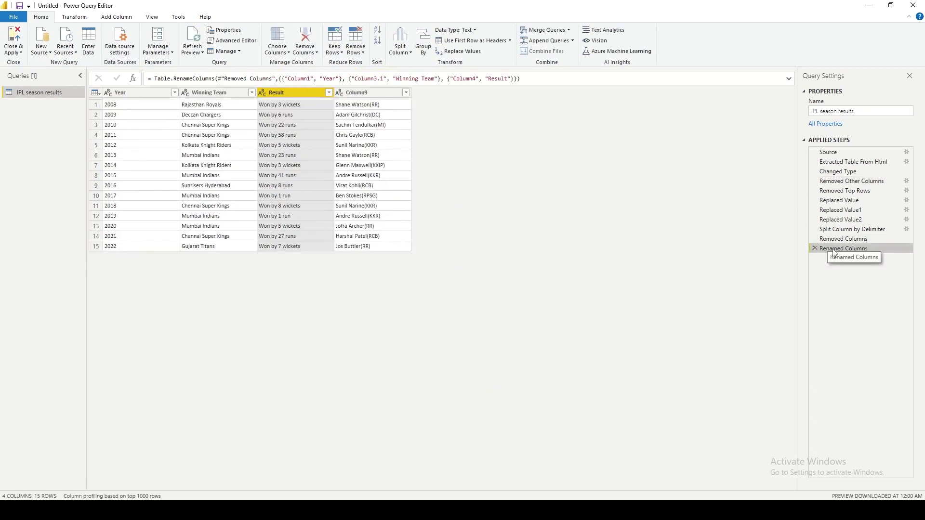
right_click(361, 94)
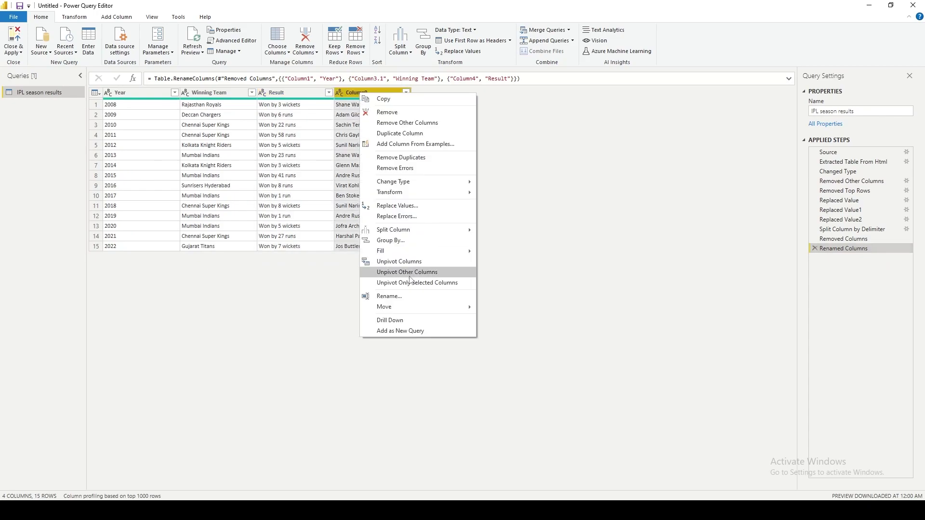
click(391, 296)
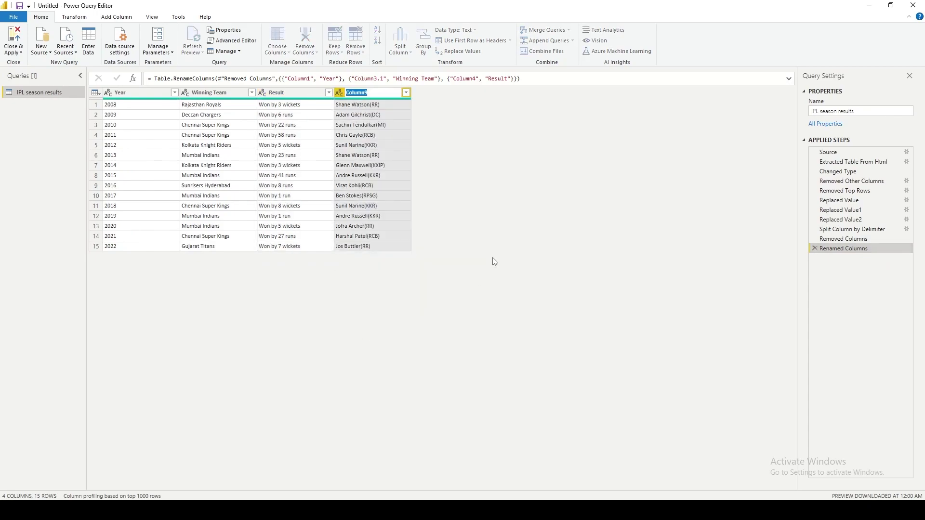
text(Player of the Series)
key(Return)
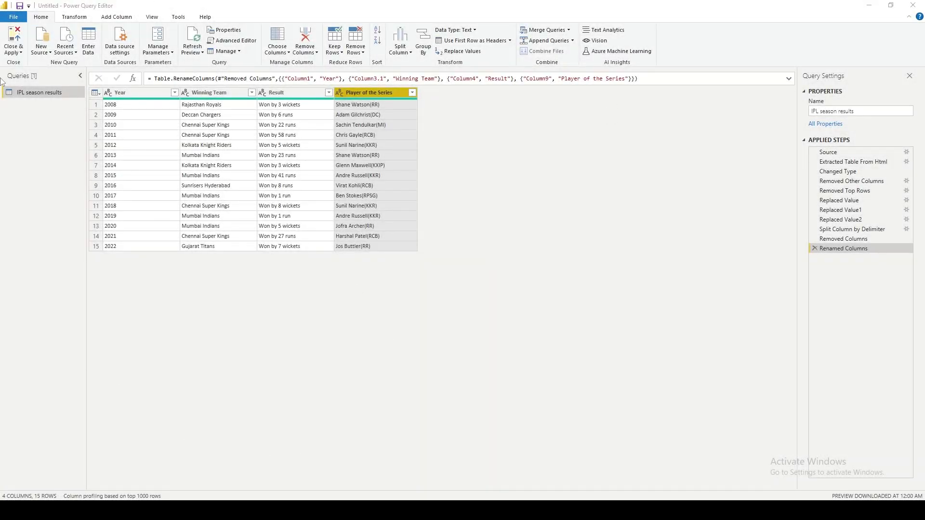
Apply the query changes to load the data, and create a table visual with Year, Winning Team and Result
click(13, 36)
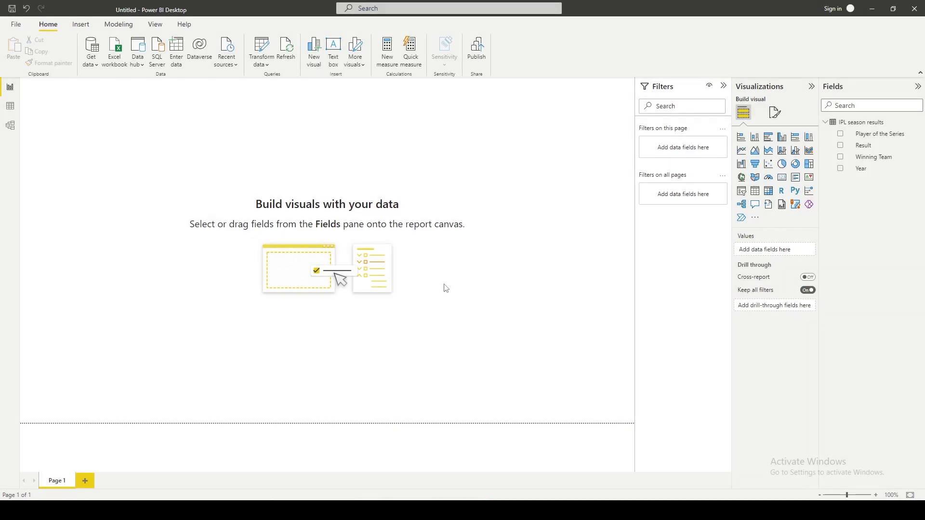
click(841, 169)
click(841, 157)
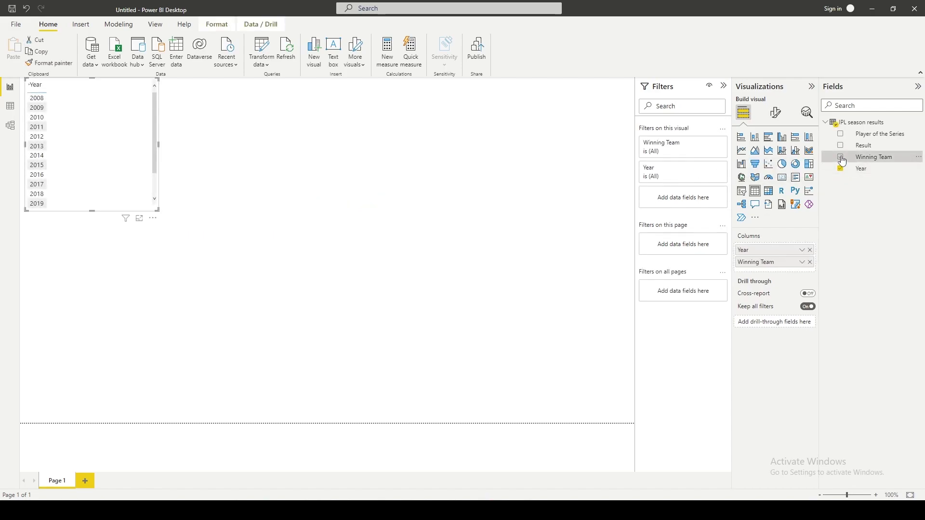
click(841, 145)
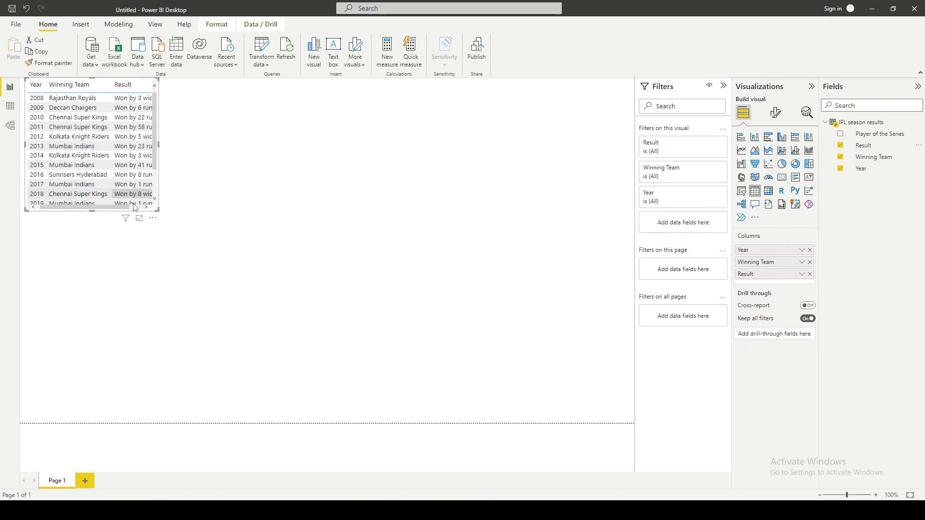
Enlarge the table visual to fit all its rows and columns, and move it nearer the middle of the report page
drag(157, 210, 189, 261)
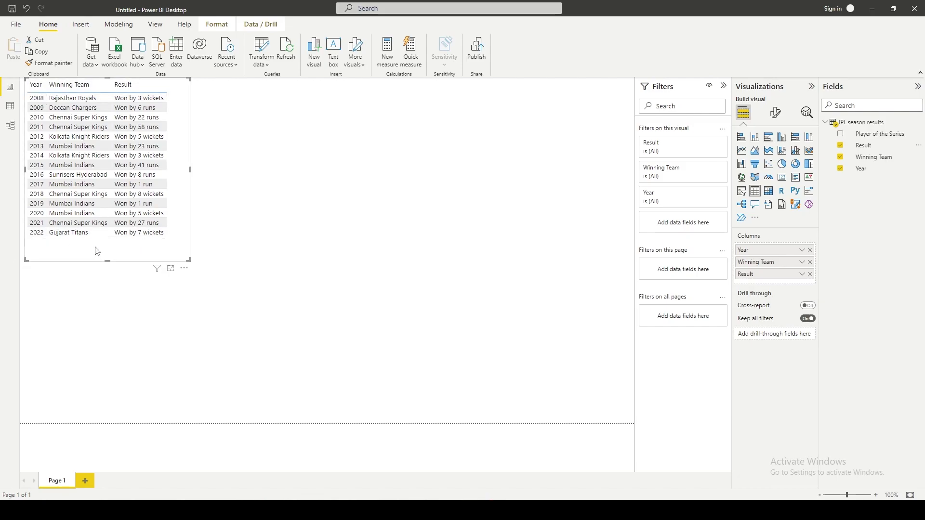
drag(97, 251, 228, 276)
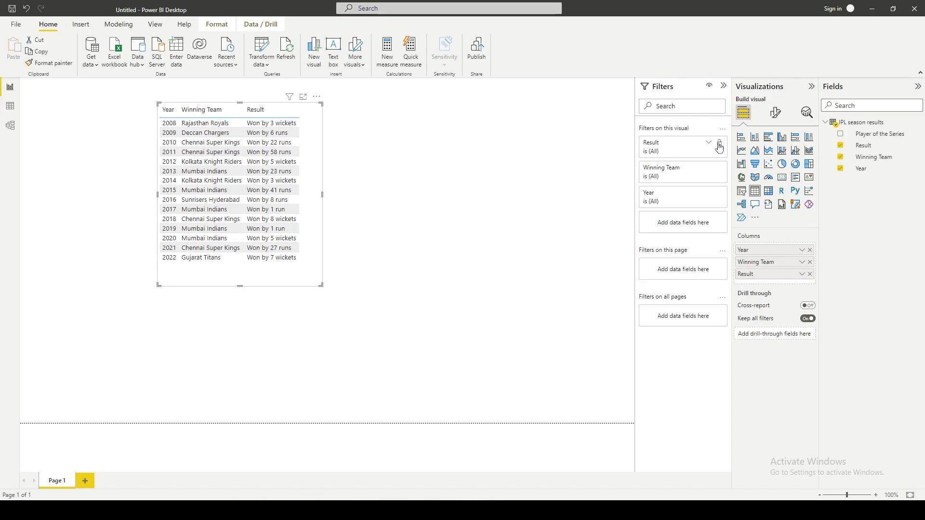
Convert the table into a clustered bar chart of Count of Year by Winning Team, without Result, and enlarge it
click(769, 141)
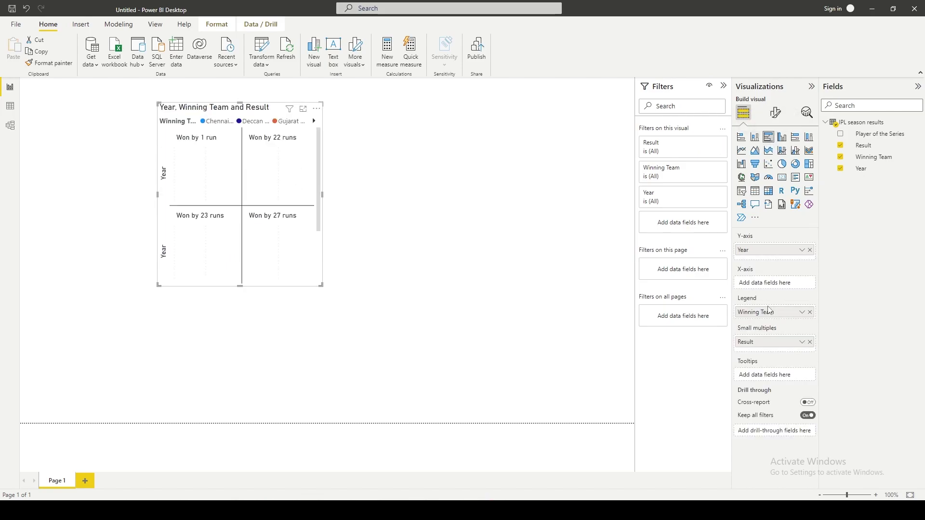
click(811, 343)
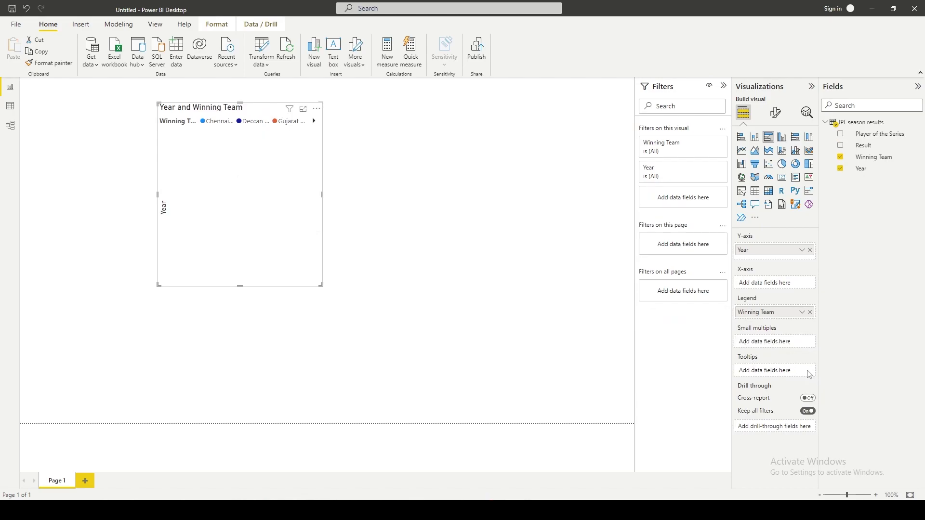
mouse_move(755, 251)
mouse_down()
mouse_move(758, 285)
mouse_move(758, 251)
mouse_up()
drag(321, 285, 484, 353)
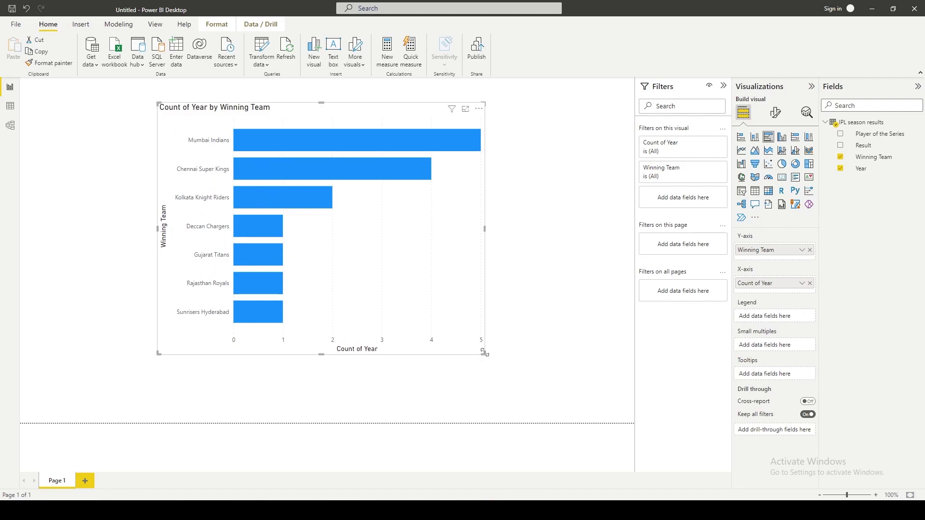